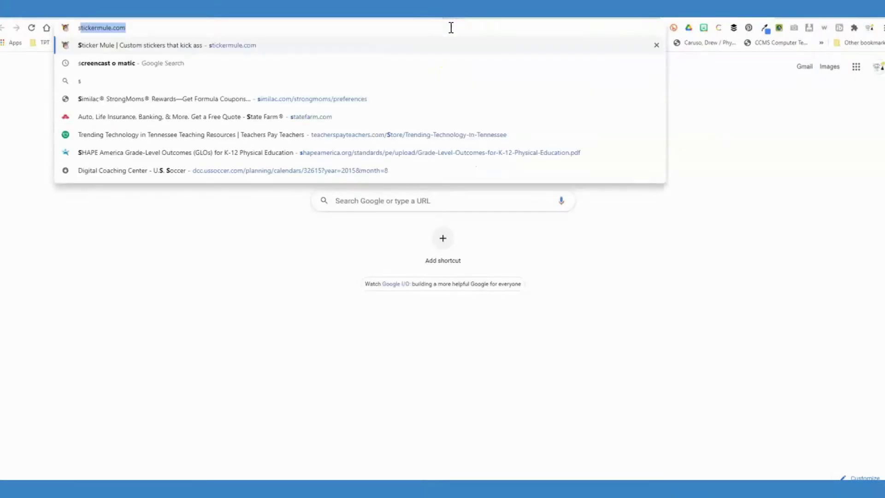
Go to sites.google.com/new in Chrome.
type("le.com/new")
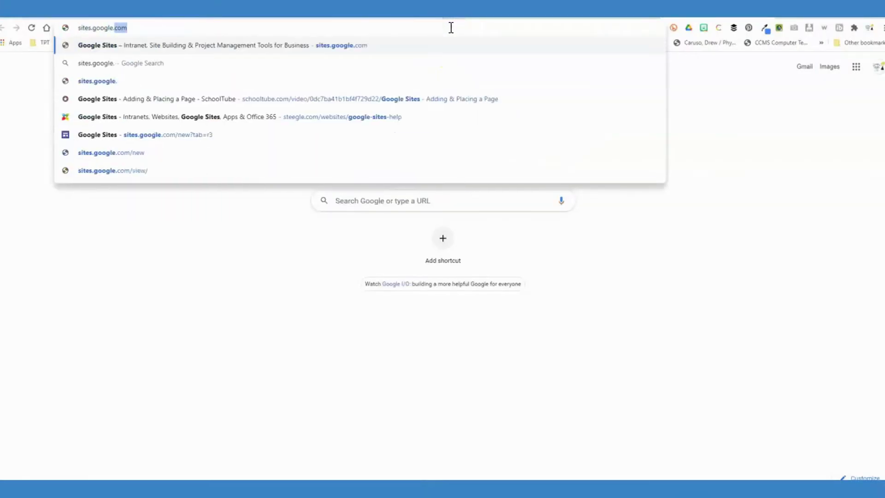
key("Return")
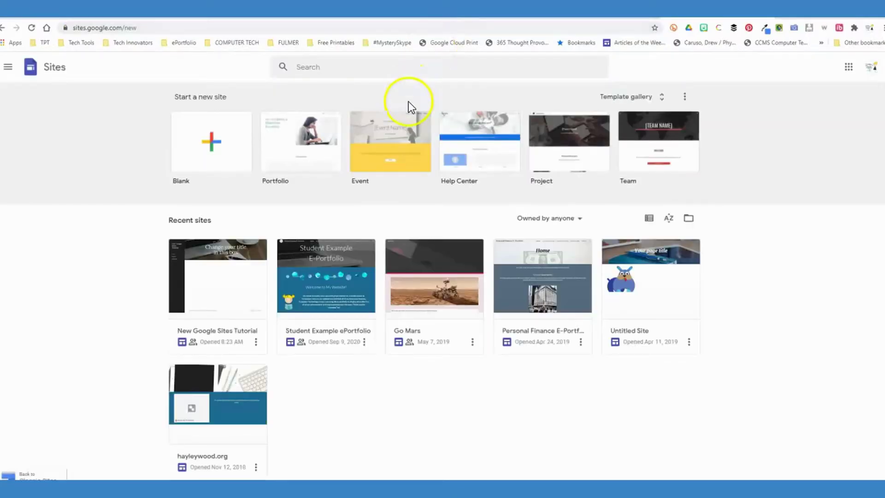
Browse the template gallery, then create a new site from the Blank template.
left_click(630, 96)
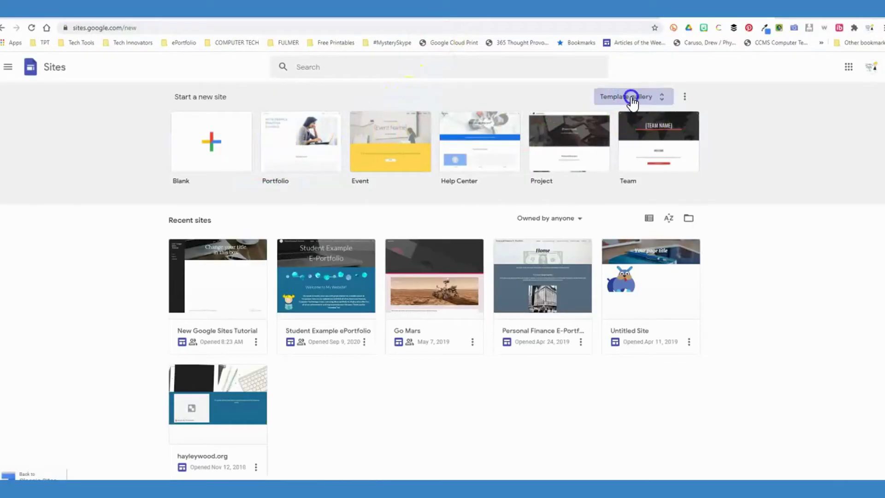
scroll(405, 346, "down", 5)
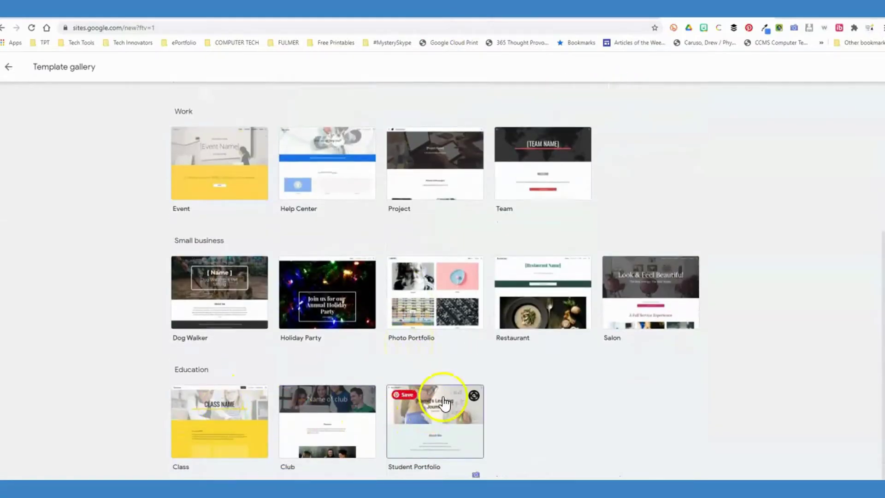
scroll(265, 278, "up", 2)
scroll(246, 283, "up", 3)
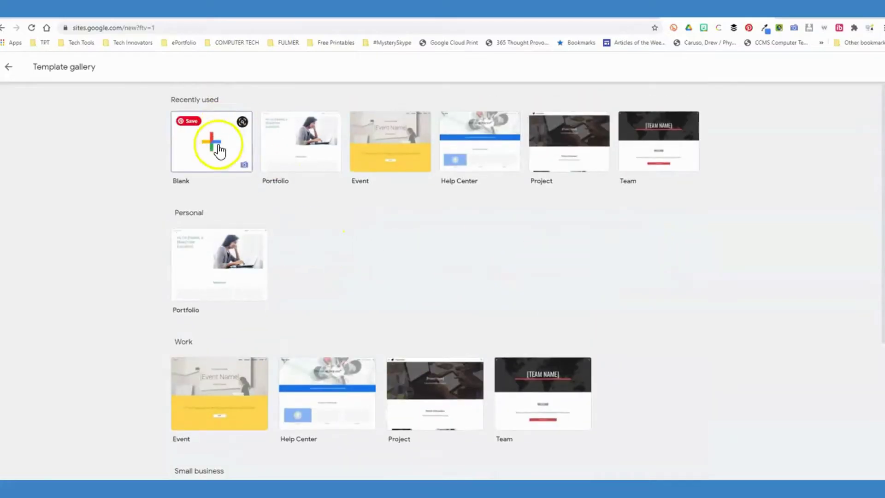
left_click(219, 146)
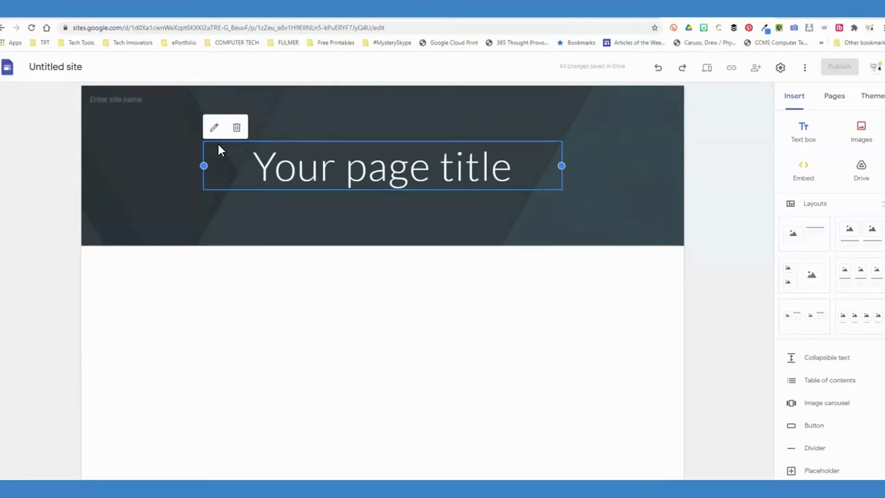
Replace the placeholder page title with 'Mrs. Wood's Website'.
left_click(375, 140)
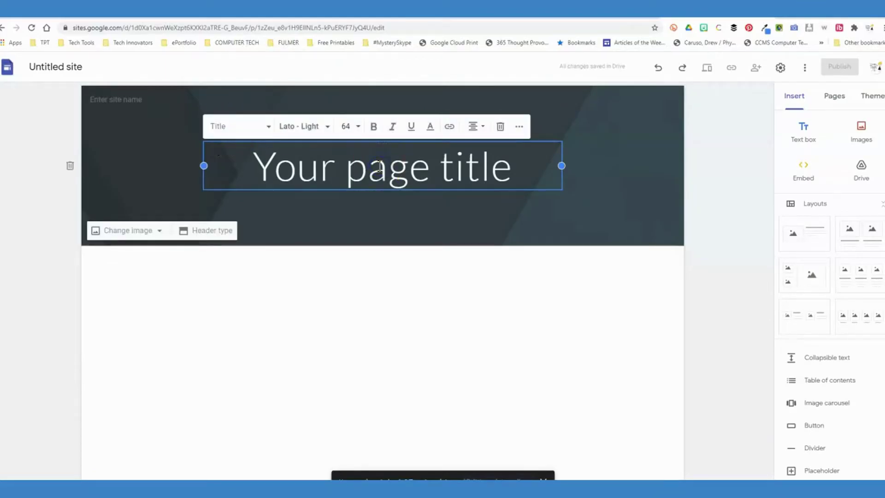
left_click_drag(242, 171, 527, 172)
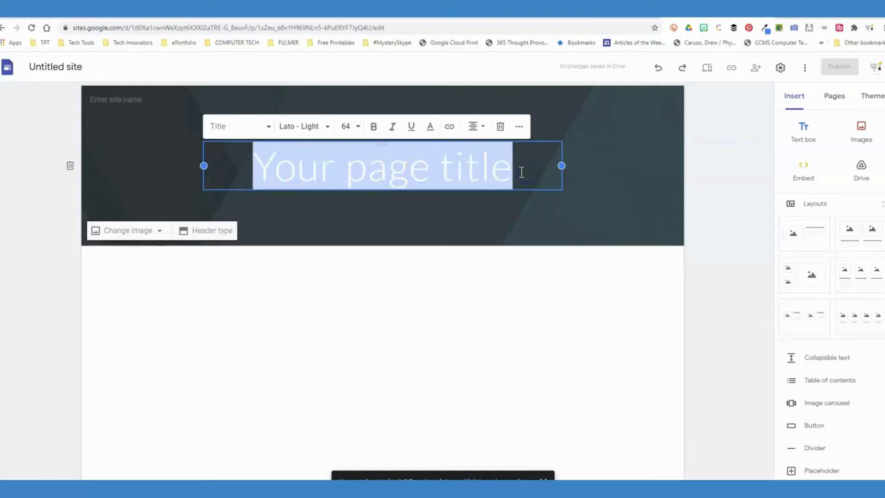
type("Mrs. Wood's")
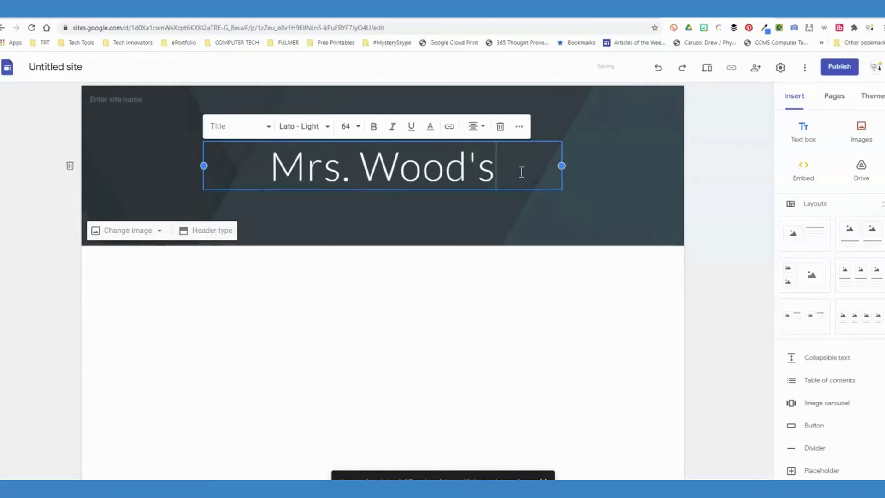
type(" Website")
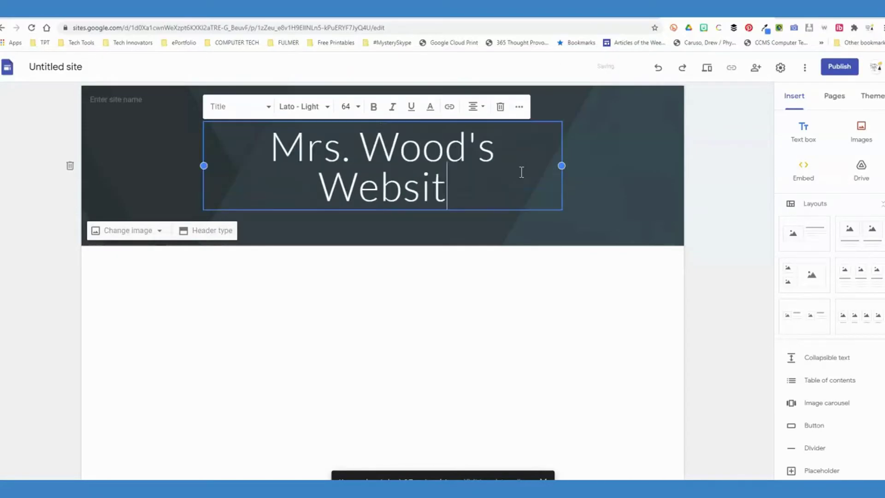
left_click(460, 191)
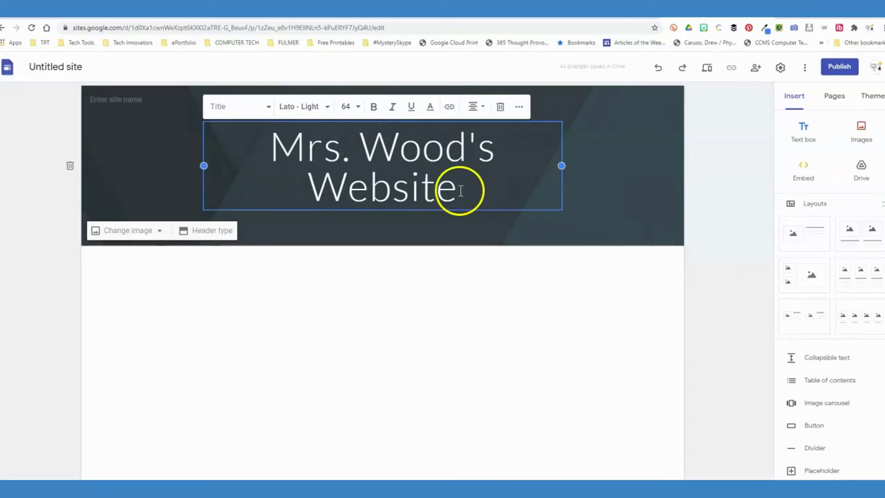
left_click(639, 179)
Set the header image to the gallery's laptop-and-coffee photo.
left_click(162, 238)
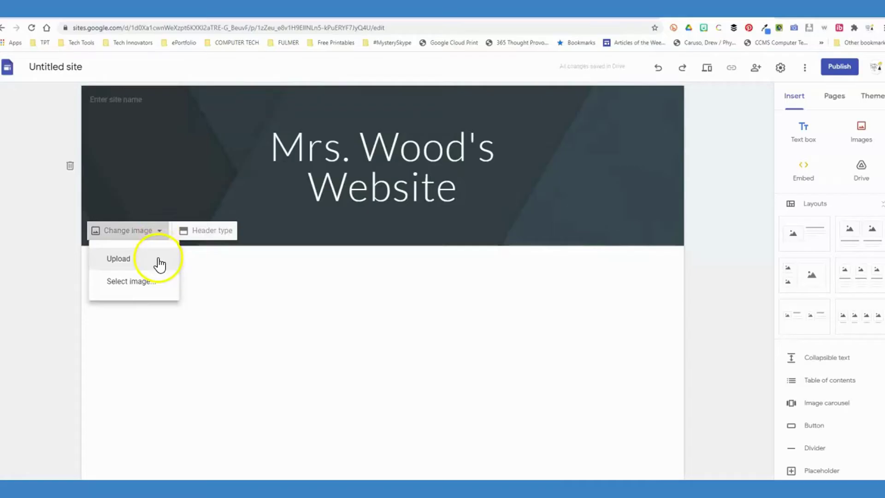
left_click(158, 282)
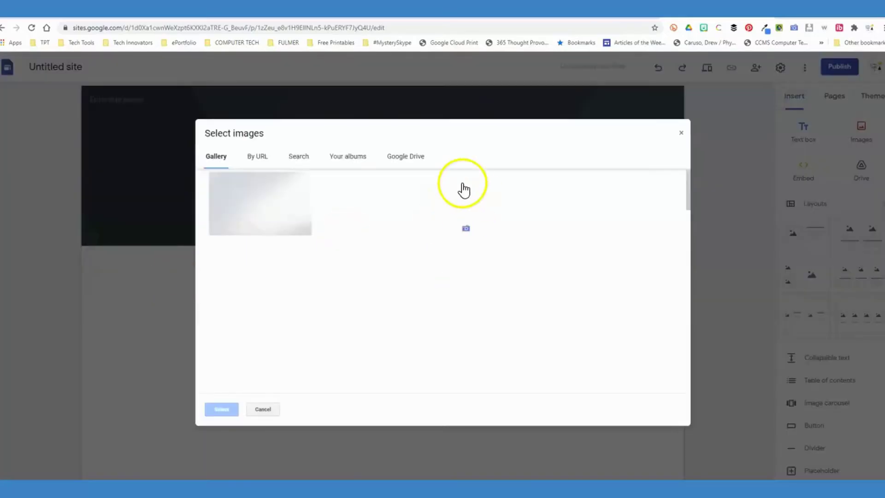
scroll(503, 272, "down", 2)
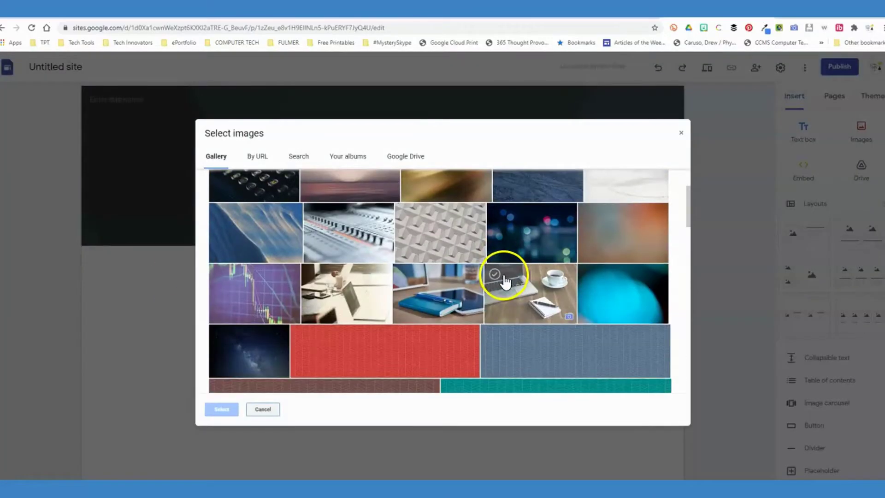
left_click(517, 296)
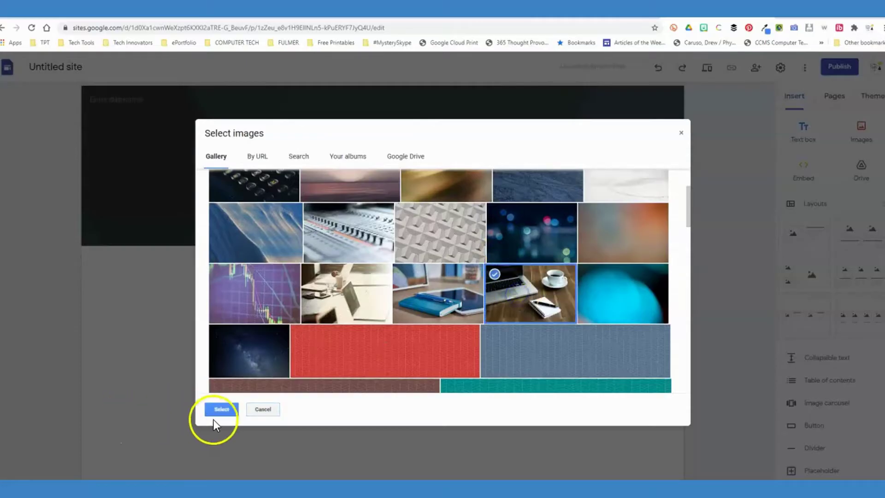
left_click(220, 408)
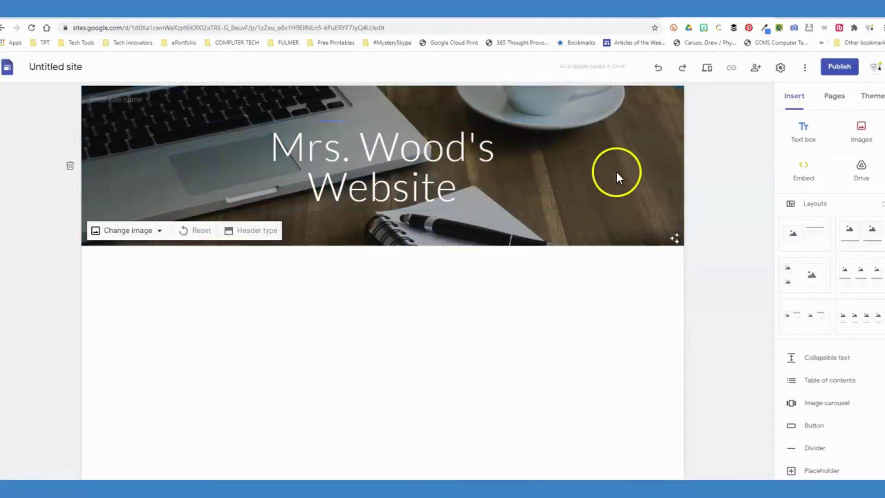
Try the Title only, Banner and Cover header types, then settle on Large banner.
left_click(247, 230)
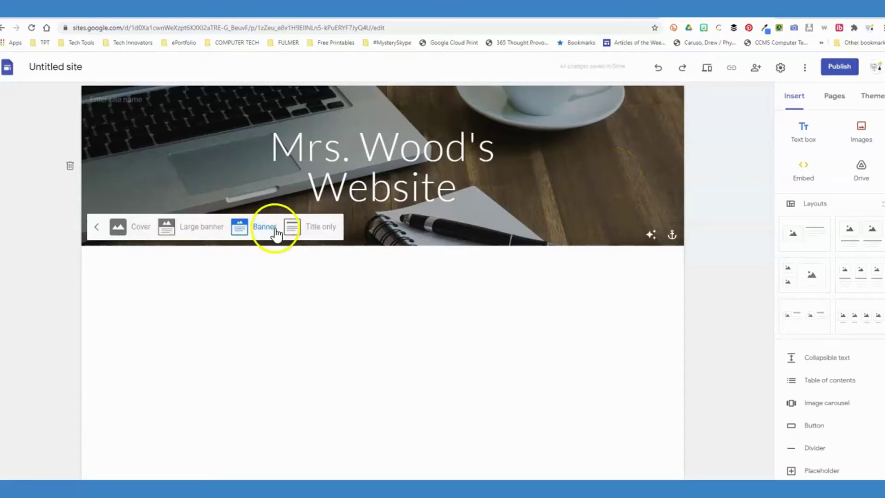
left_click(312, 227)
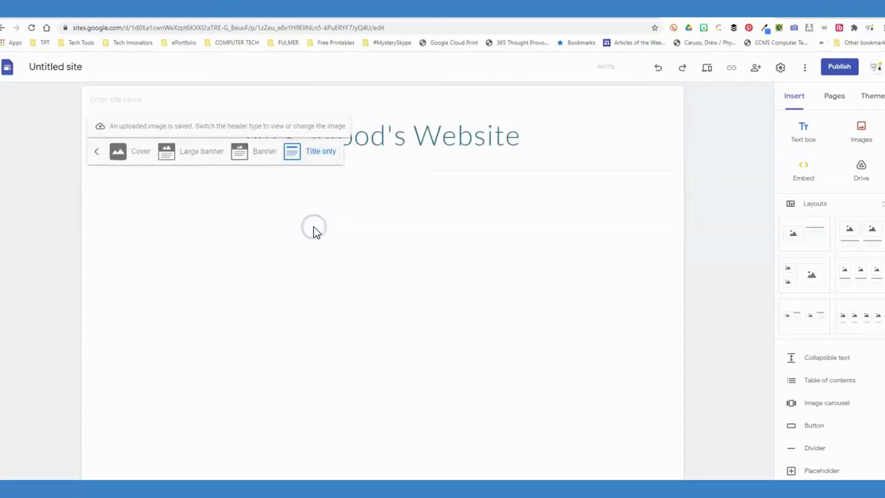
left_click(265, 155)
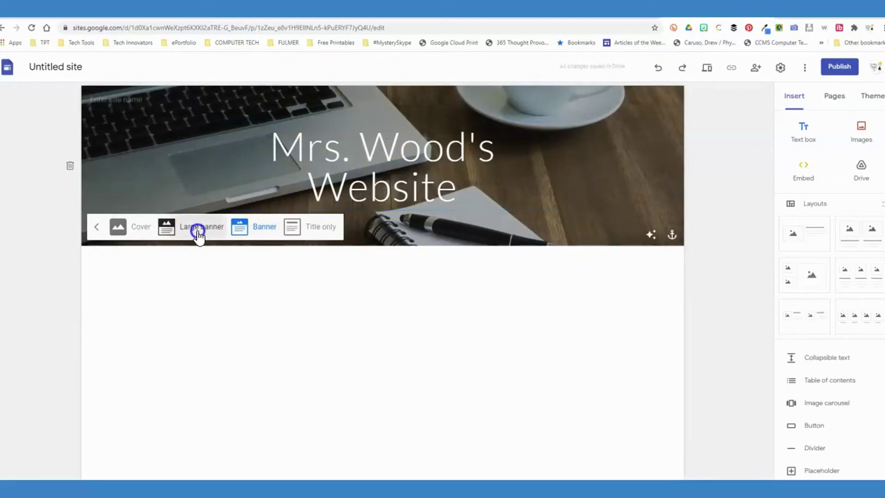
left_click(198, 233)
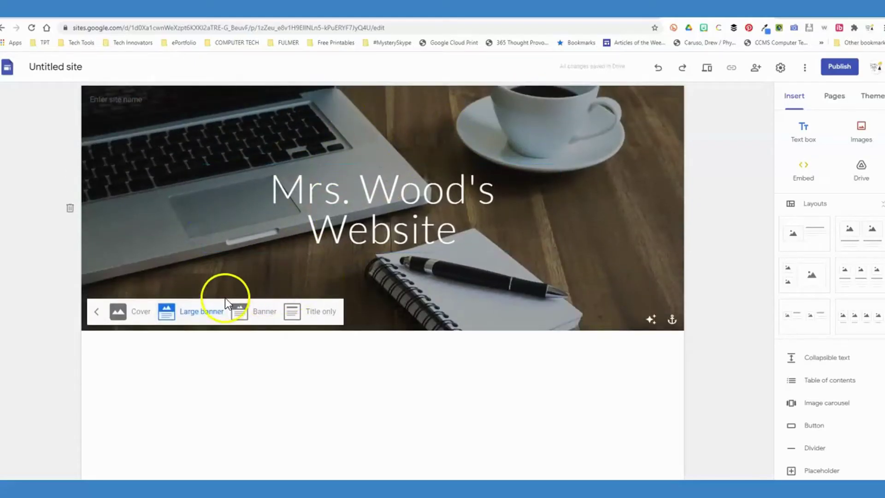
left_click(138, 312)
scroll(537, 197, "down", 1)
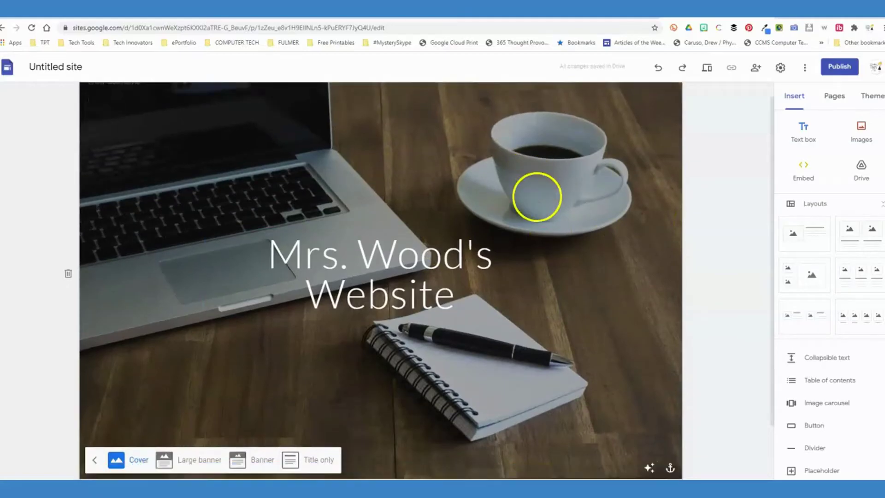
scroll(537, 197, "down", 2)
left_click(197, 386)
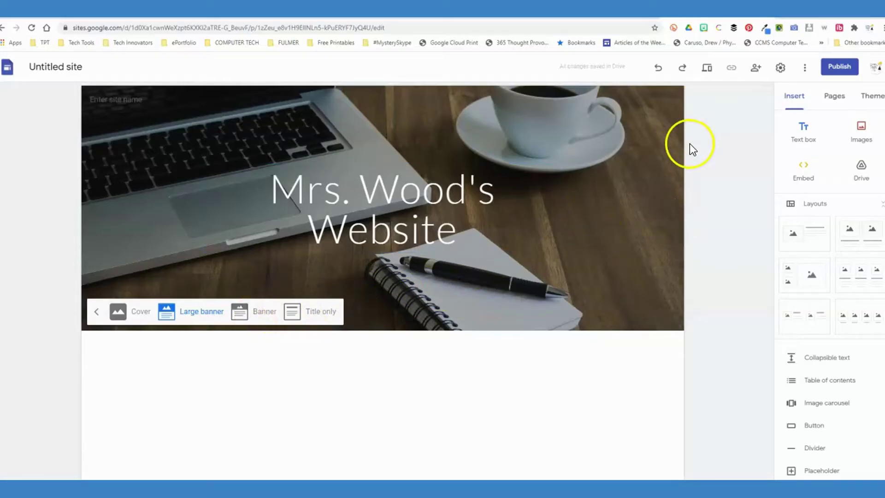
left_click(709, 72)
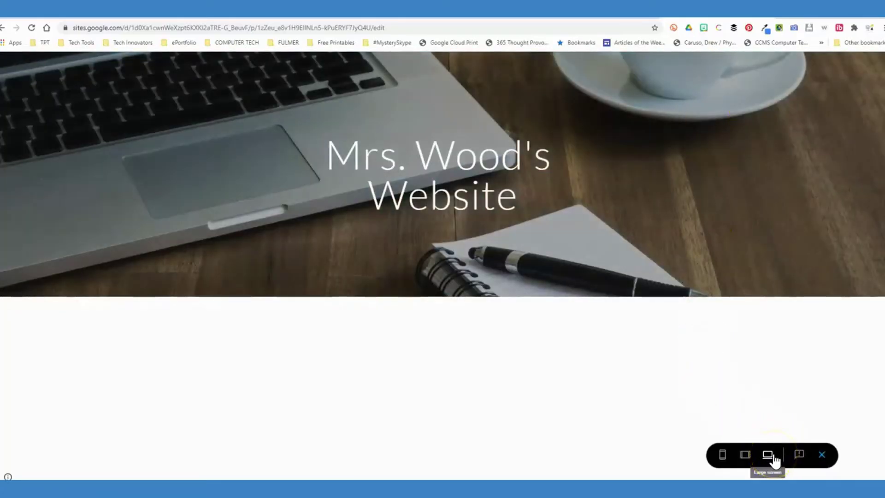
left_click(746, 457)
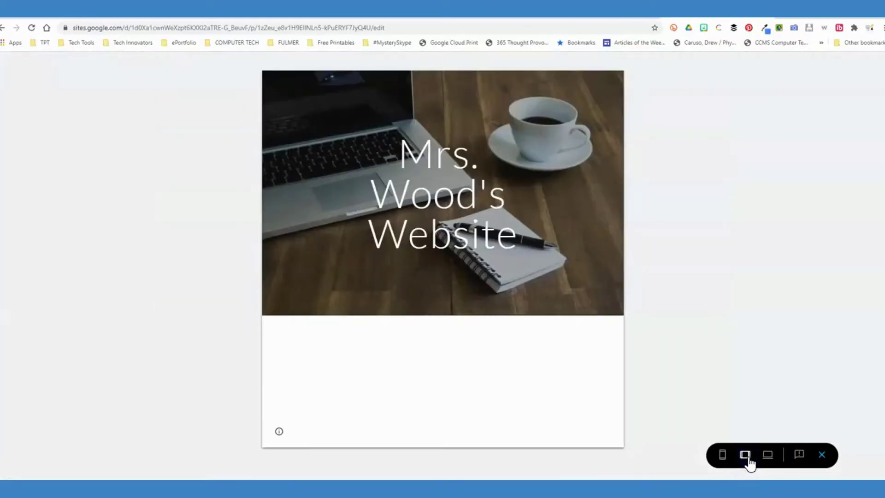
left_click(722, 455)
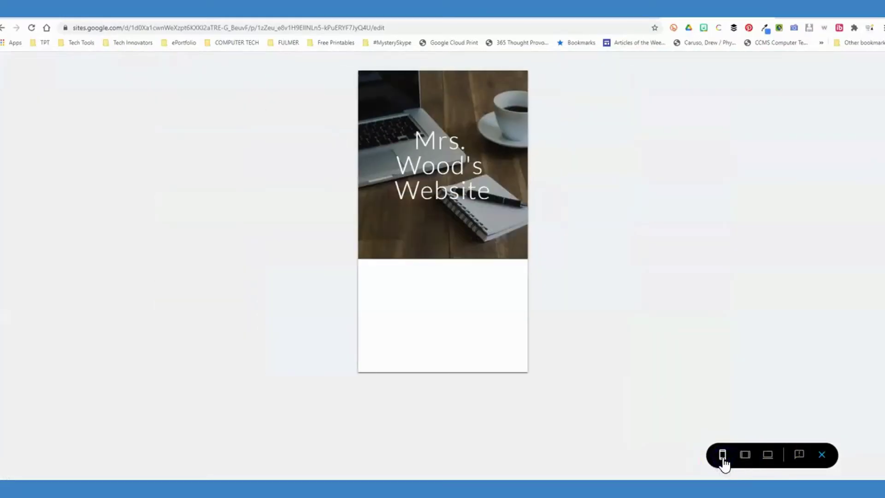
left_click(822, 458)
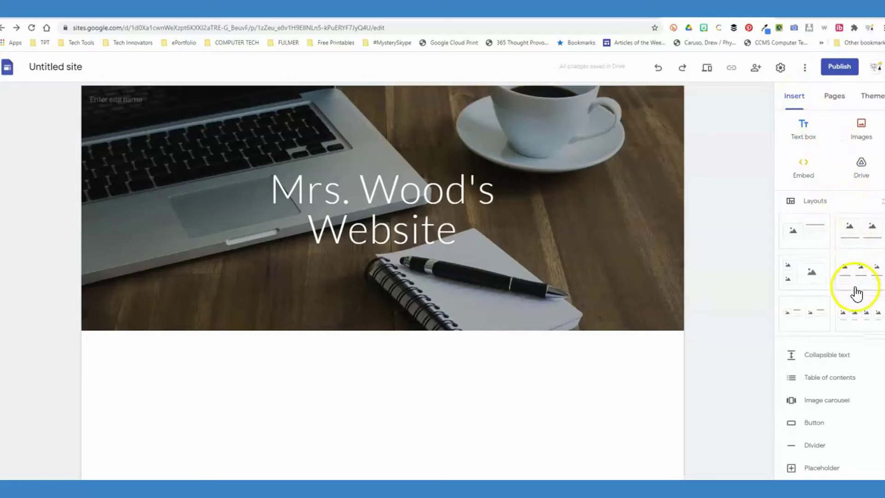
Add text boxes beneath the header image and start editing one for the welcome message.
scroll(853, 292, "down", 4)
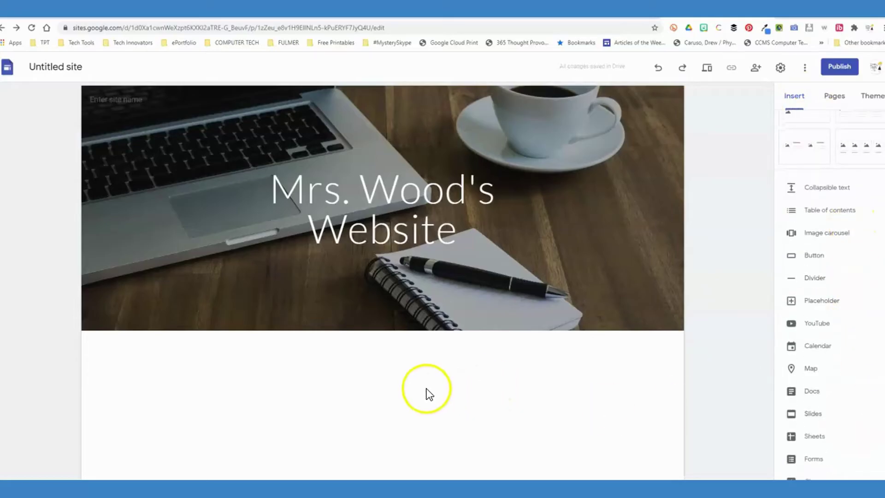
left_click(342, 394)
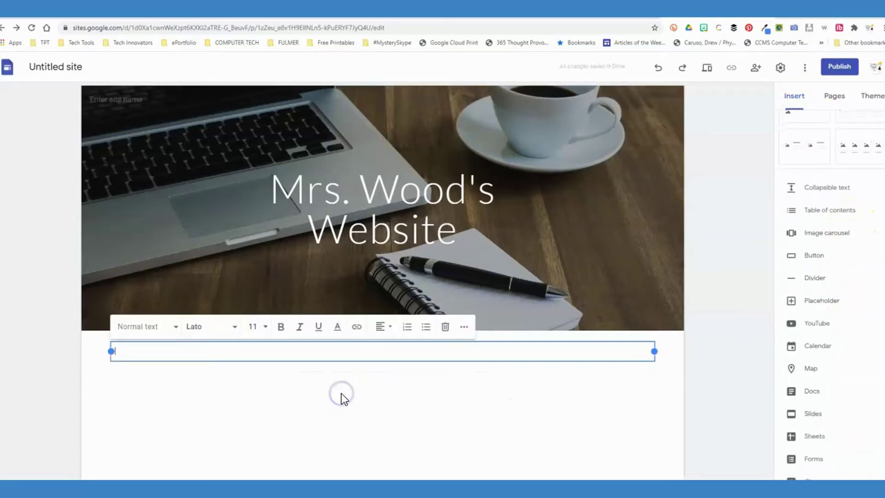
double_click(353, 409)
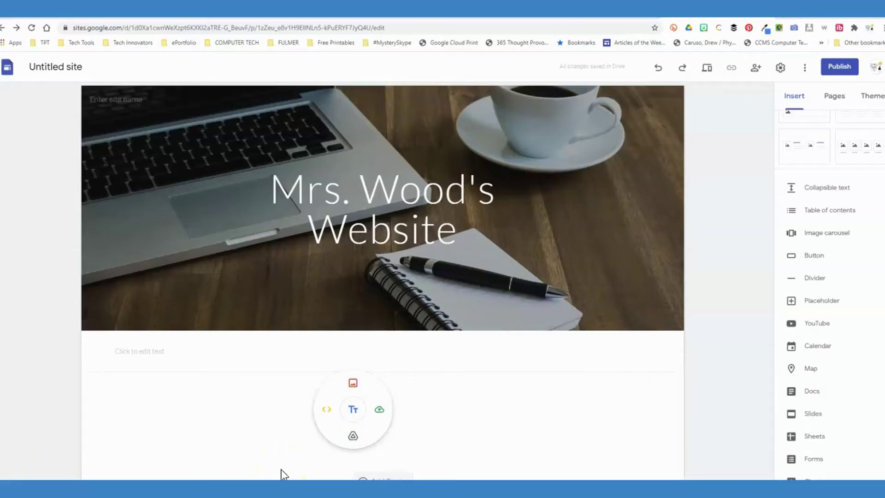
left_click(353, 409)
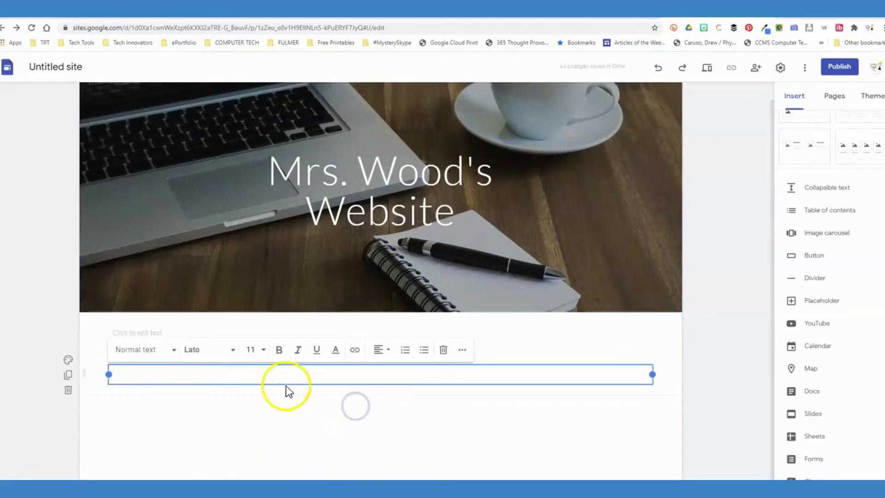
left_click(169, 379)
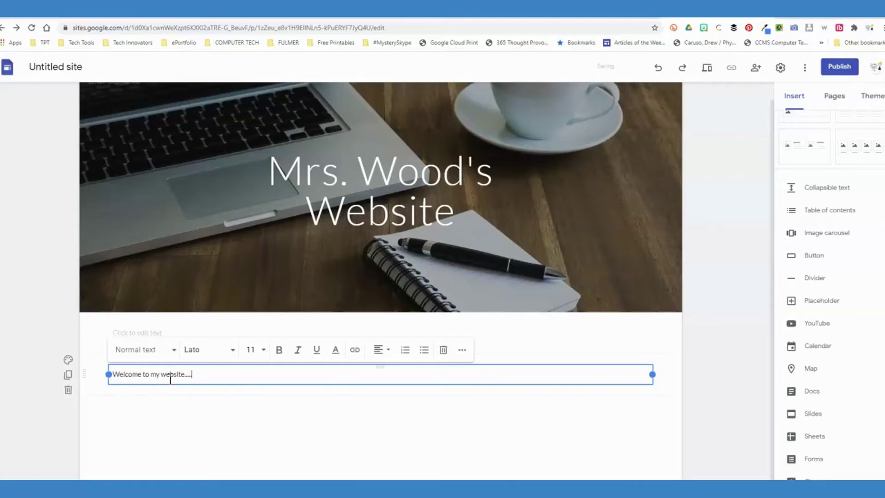
Apply the Title style and add Mukta, Quicksand and Cabin from More fonts.
left_click(162, 351)
left_click(160, 374)
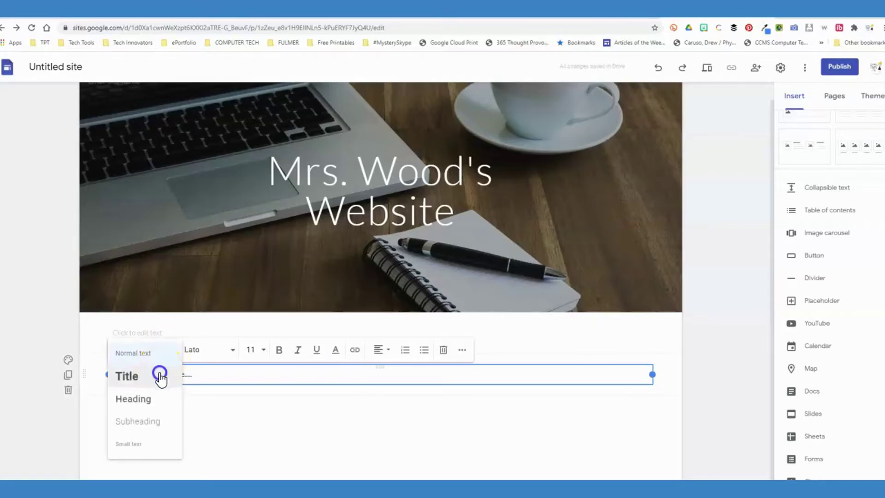
left_click(158, 350)
left_click(211, 354)
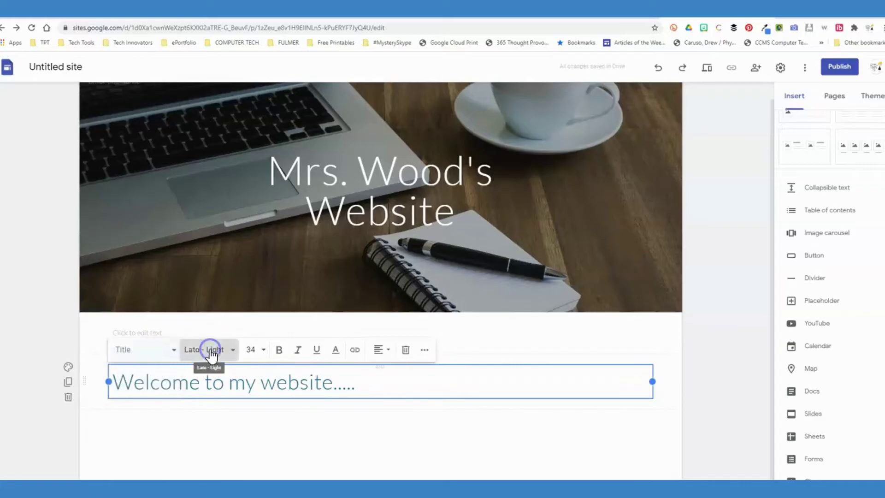
left_click(217, 372)
scroll(354, 281, "down", 10)
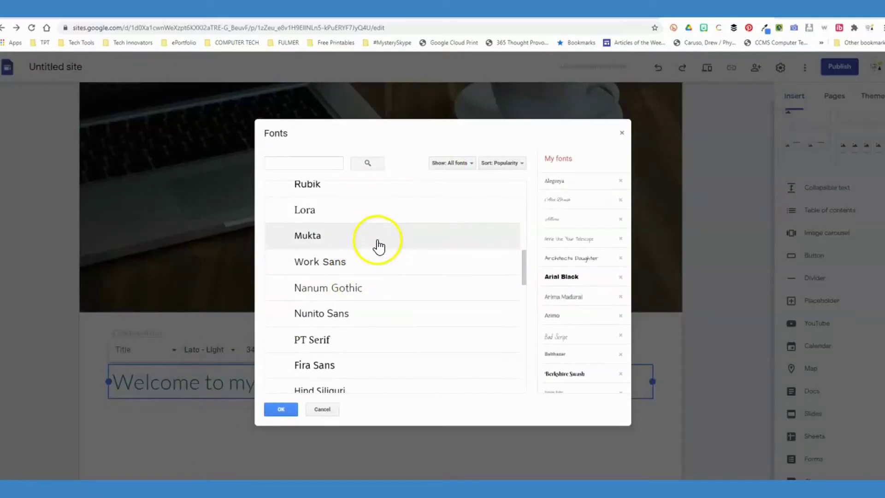
left_click(375, 239)
scroll(375, 348, "down", 5)
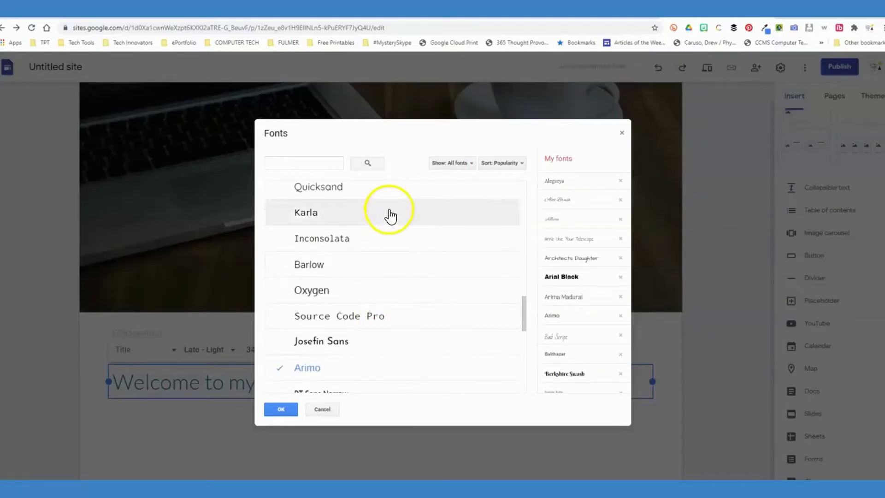
left_click(393, 193)
scroll(401, 288, "down", 5)
left_click(400, 299)
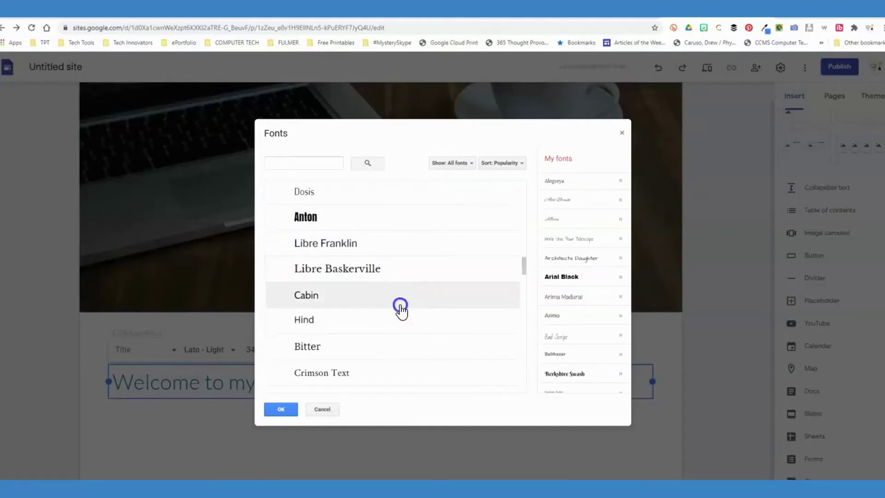
left_click(281, 409)
Set the whole welcome title to the Architects Daughter font.
left_click(233, 352)
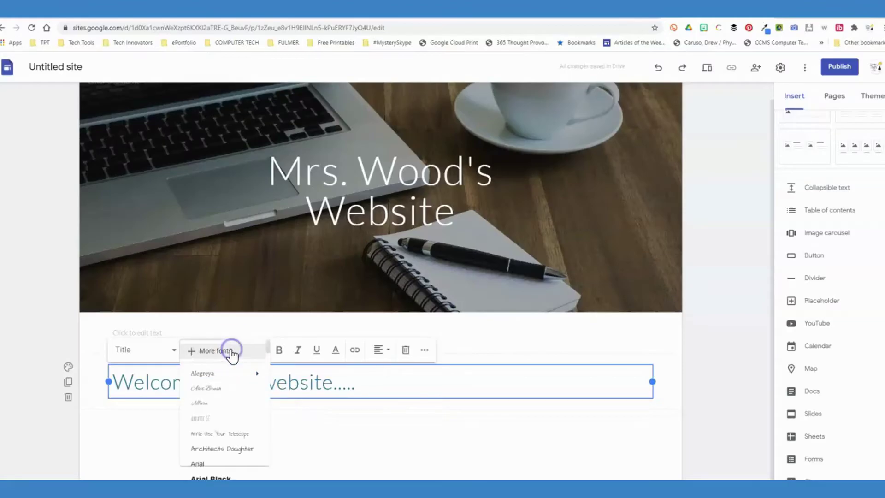
scroll(239, 396, "down", 2)
left_click(243, 403)
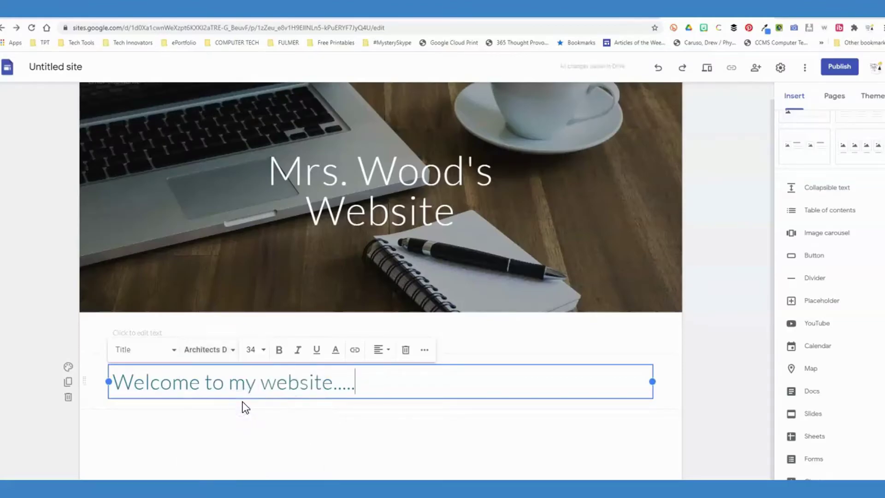
left_click_drag(632, 375, 112, 382)
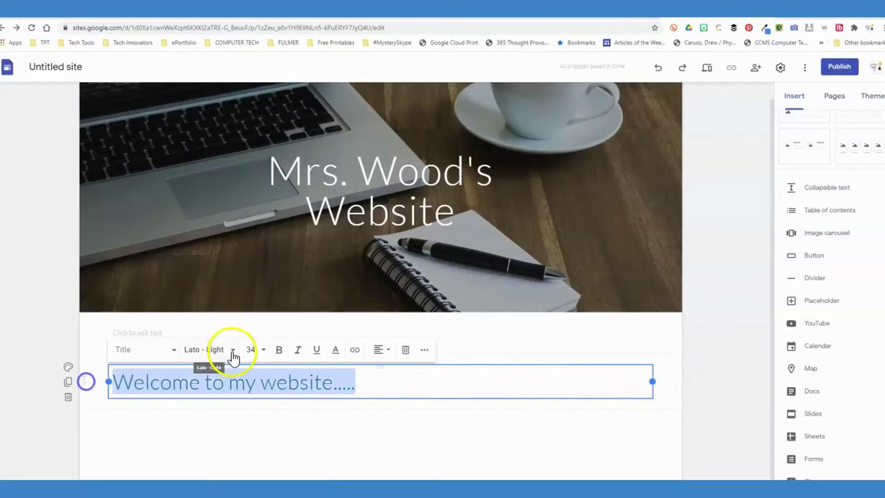
left_click(221, 349)
left_click(232, 449)
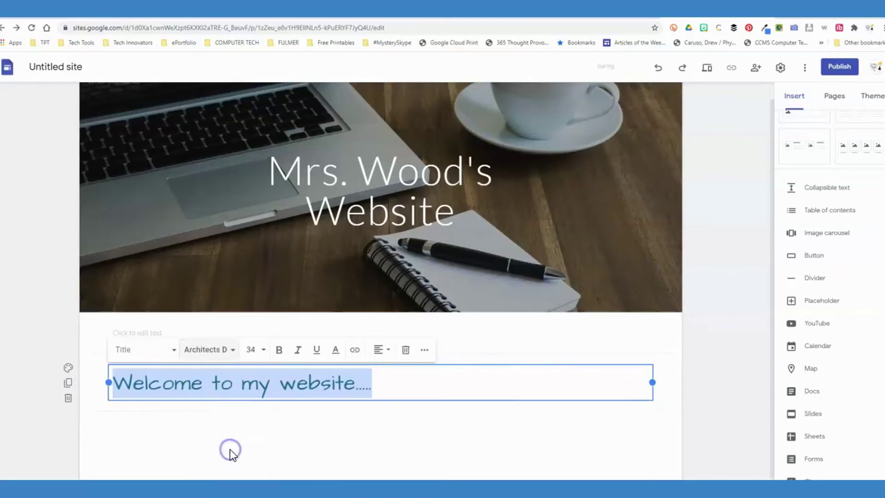
Set the welcome title's font size to 60.
left_click(259, 356)
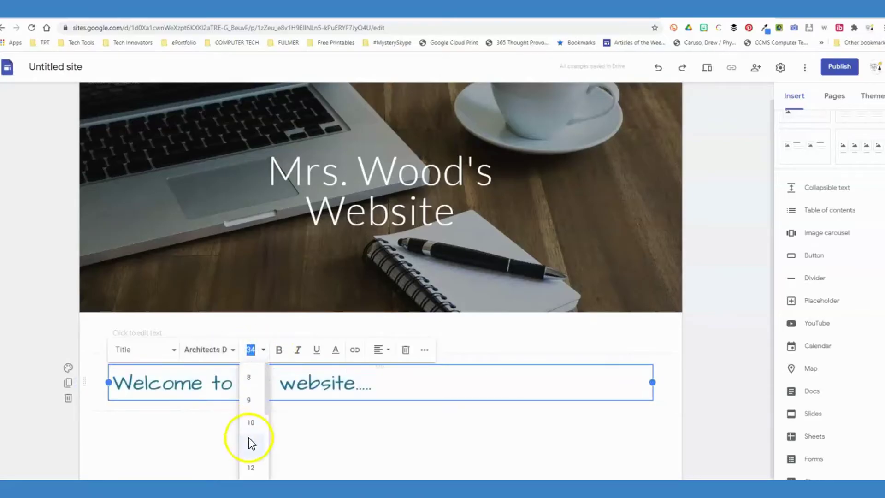
left_click(250, 466)
left_click(256, 350)
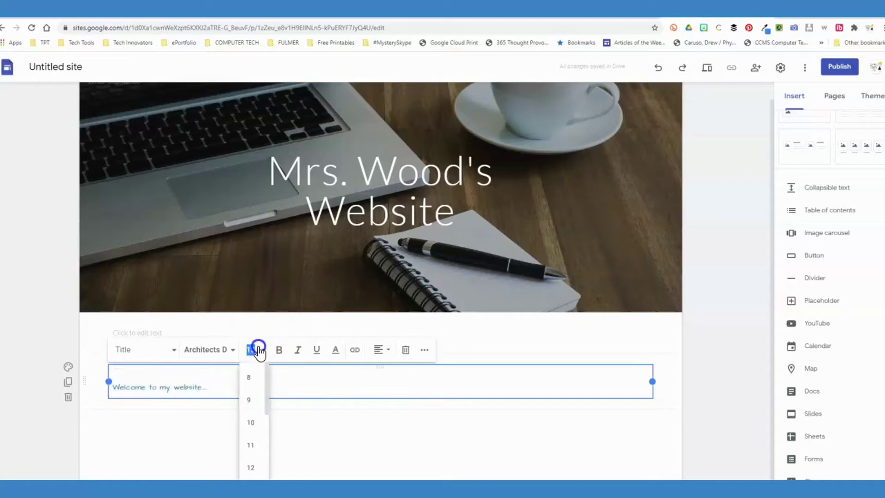
scroll(249, 414, "down", 3)
left_click(251, 427)
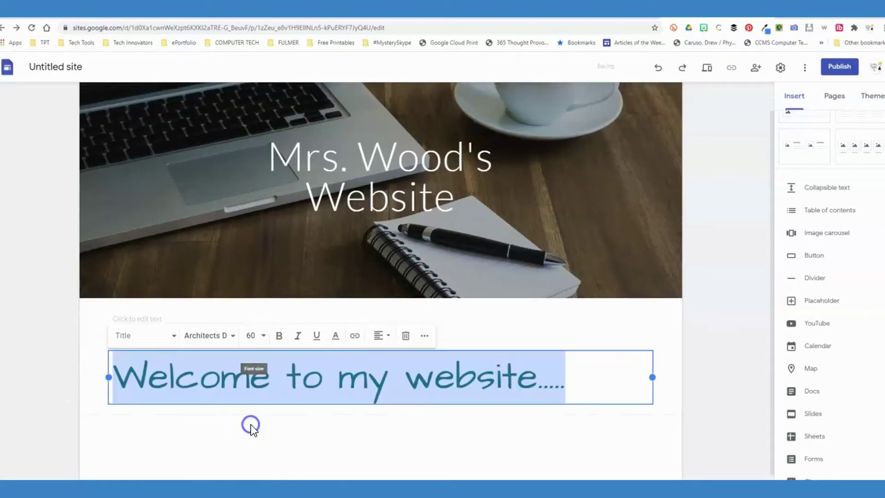
Narrow the welcome box so it wraps onto two lines, and center the text.
left_click(386, 336)
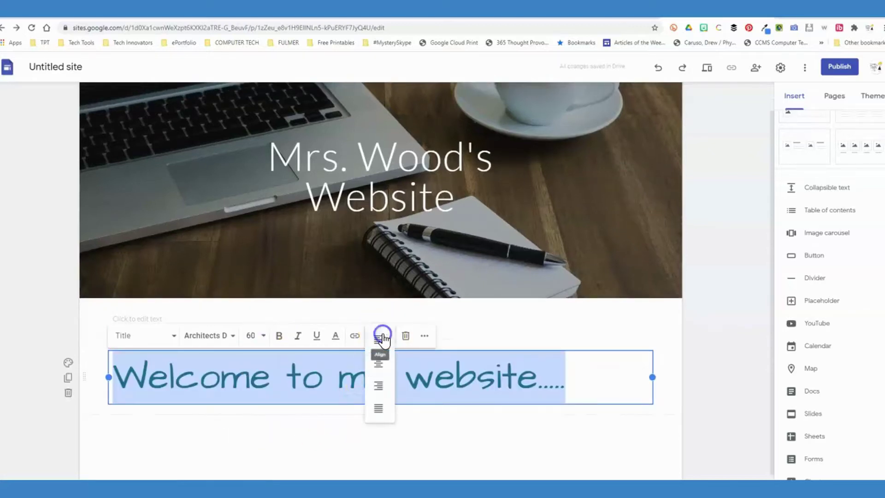
left_click(379, 384)
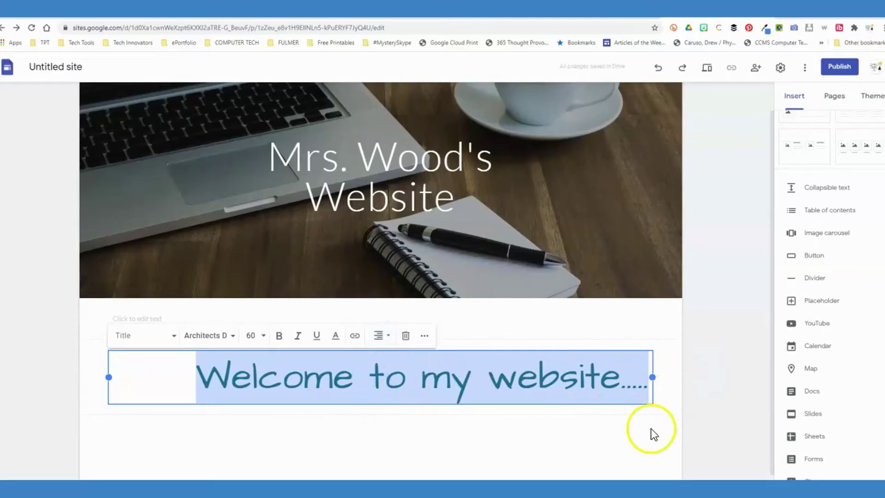
left_click(619, 431)
left_click(641, 380)
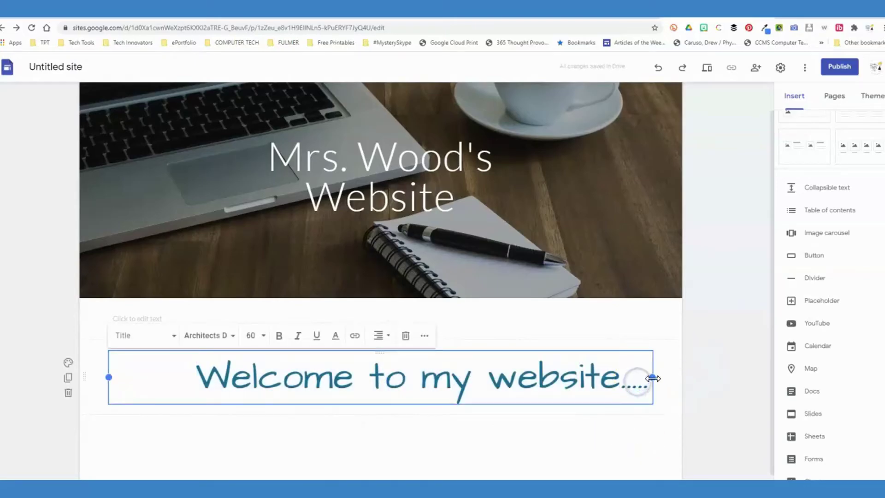
left_click_drag(652, 378, 373, 400)
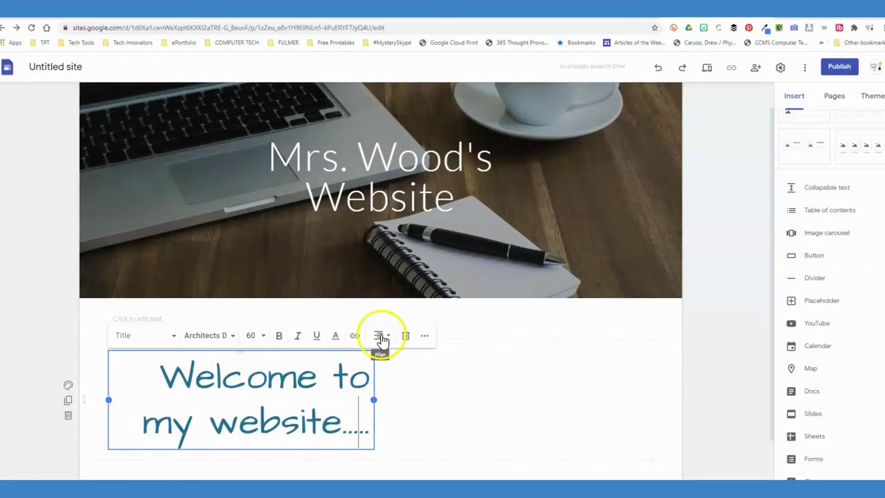
left_click(381, 340)
left_click(380, 383)
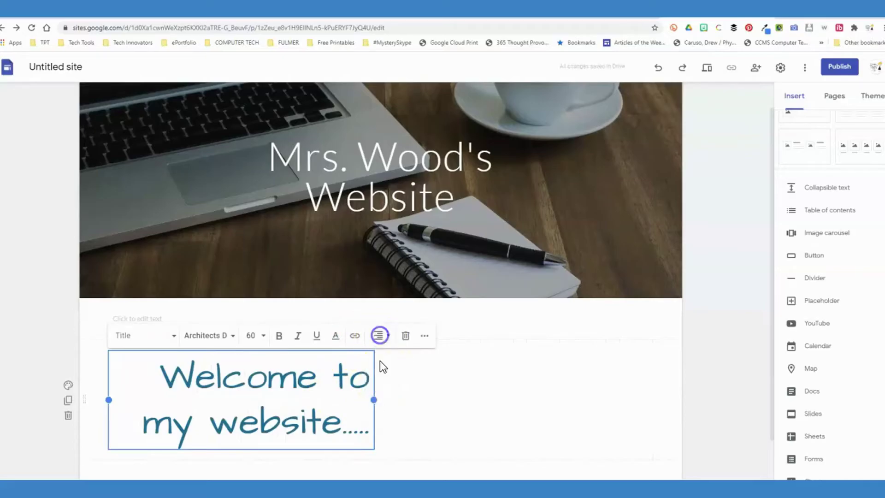
left_click(379, 335)
left_click(382, 362)
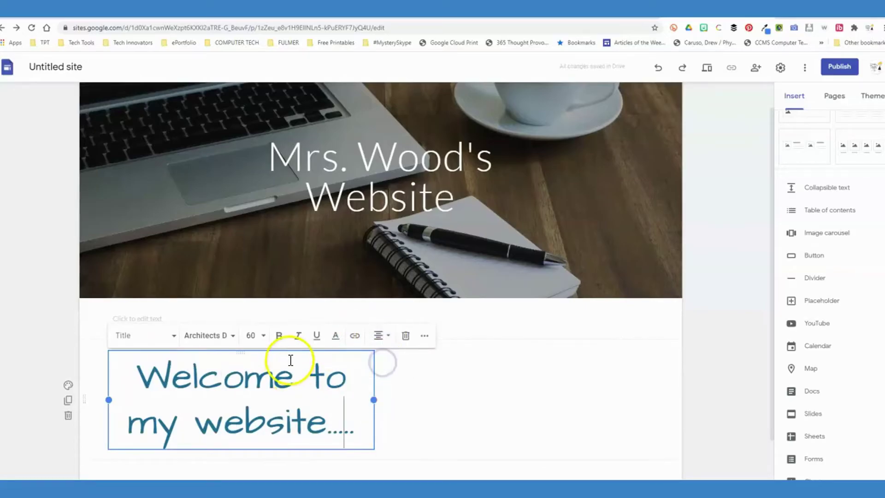
left_click(450, 376)
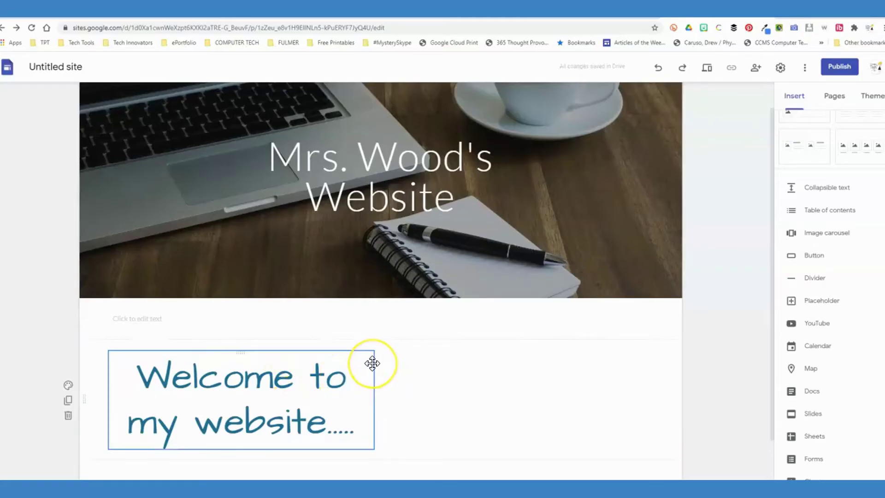
Drag the welcome box toward the page centre and widen it with its side handles.
left_click_drag(373, 364, 417, 370)
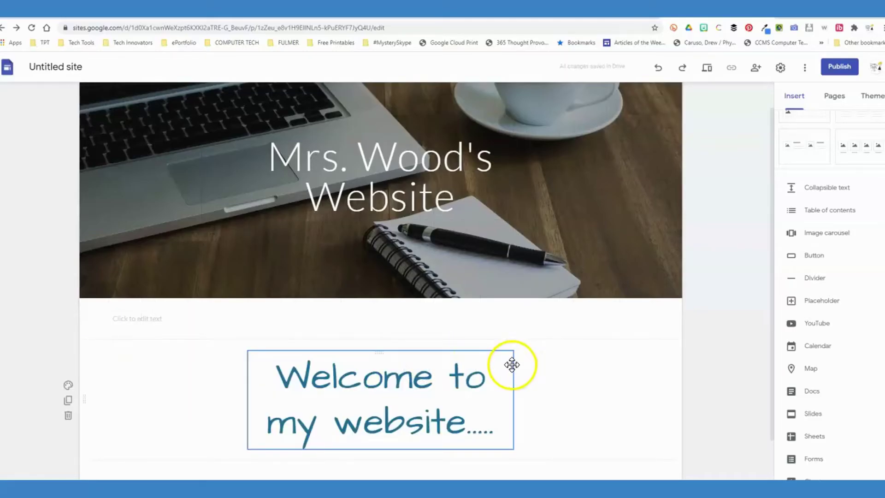
left_click(509, 447)
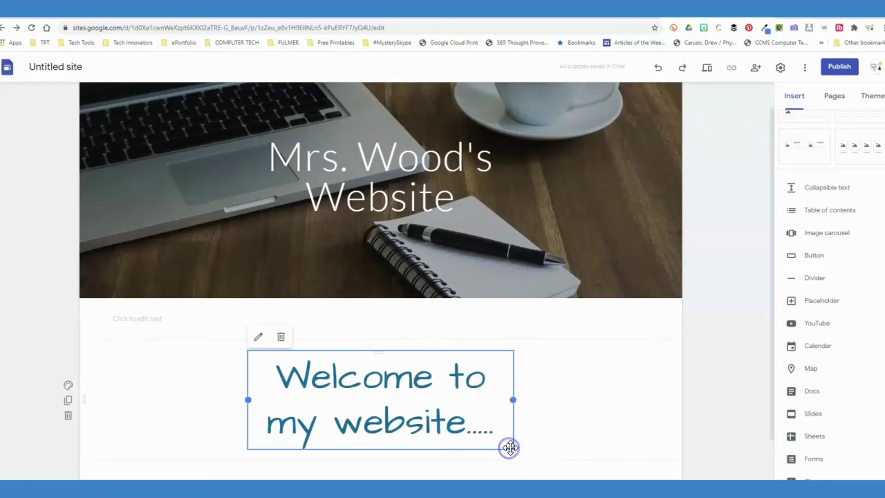
scroll(507, 401, "down", 1)
left_click_drag(514, 353, 644, 351)
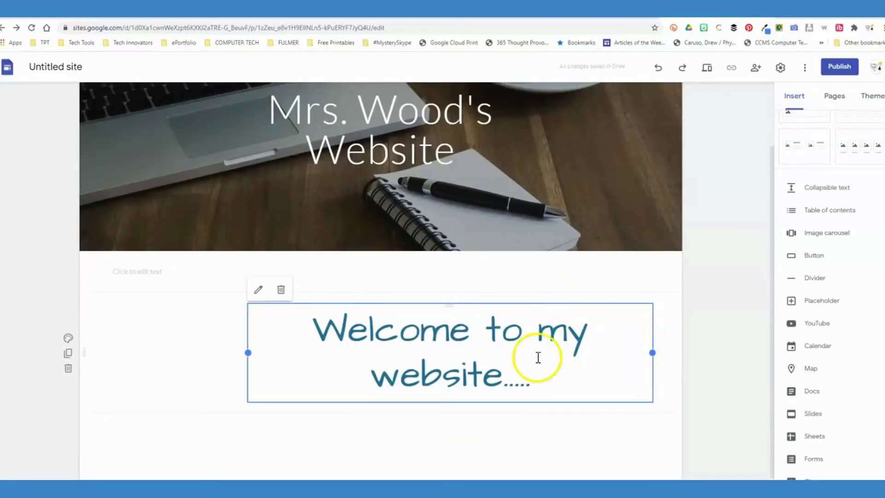
left_click_drag(249, 355, 148, 354)
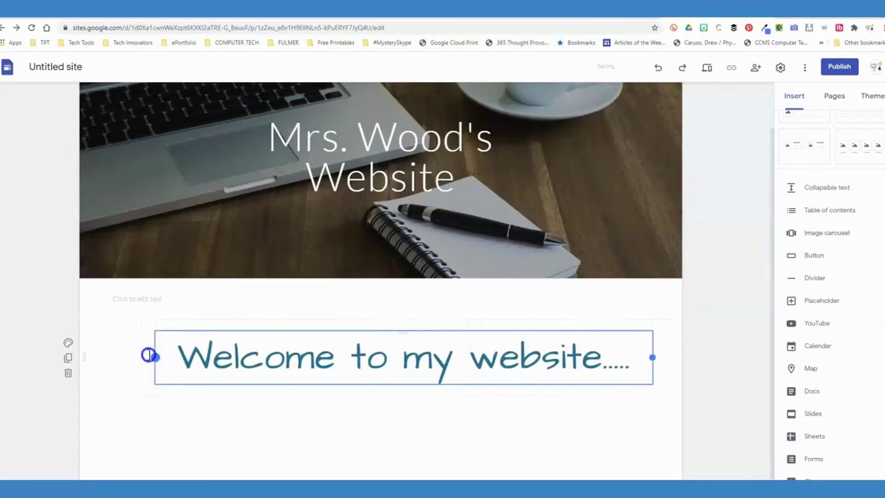
left_click_drag(401, 332, 392, 335)
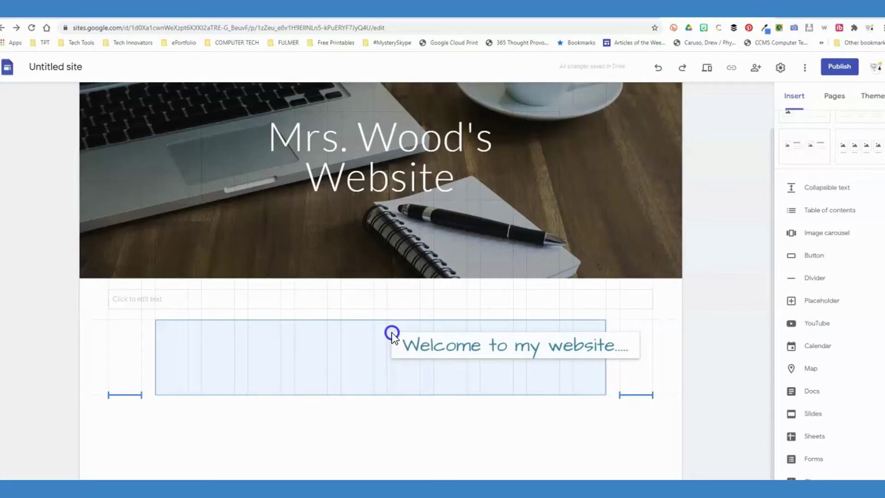
left_click_drag(392, 335, 392, 332)
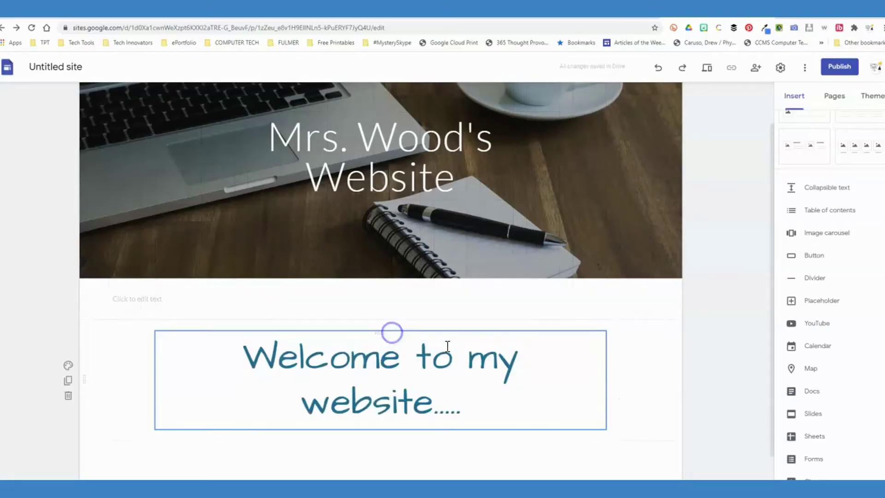
scroll(410, 427, "down", 1)
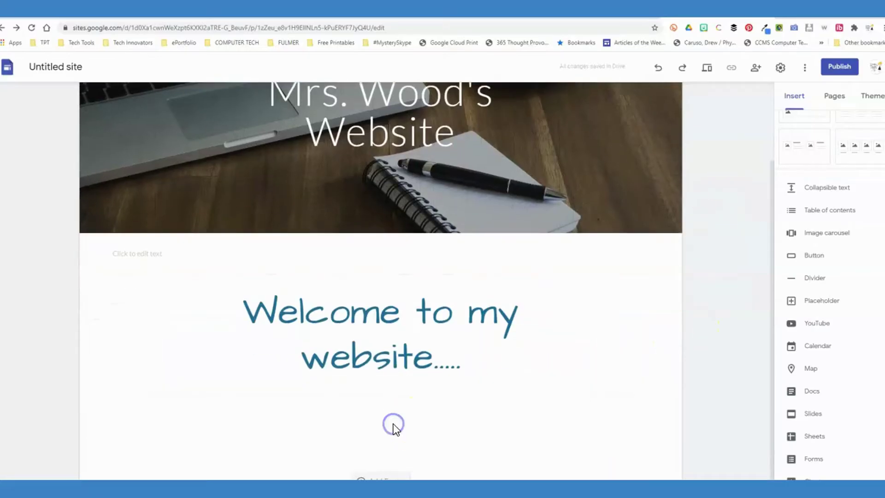
scroll(807, 123, "up", 4)
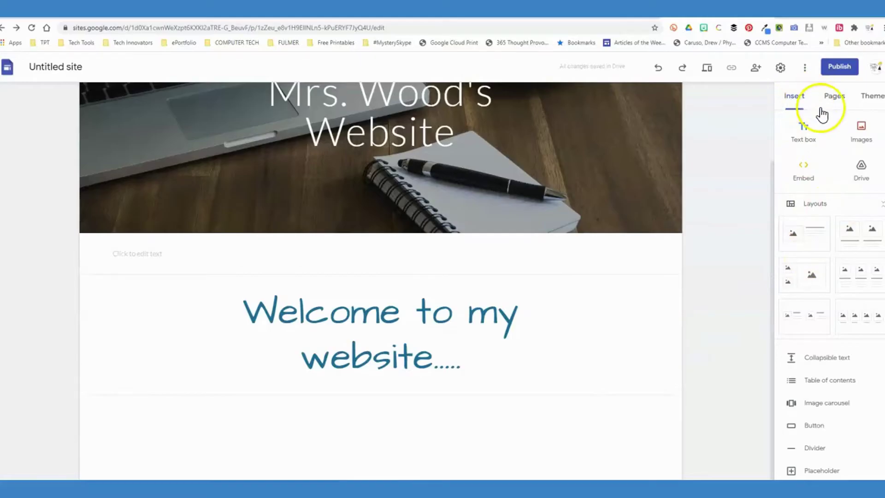
Close the Google Drive browser and scroll Insert down to Slides, Sheets and Forms.
double_click(377, 439)
left_click(374, 464)
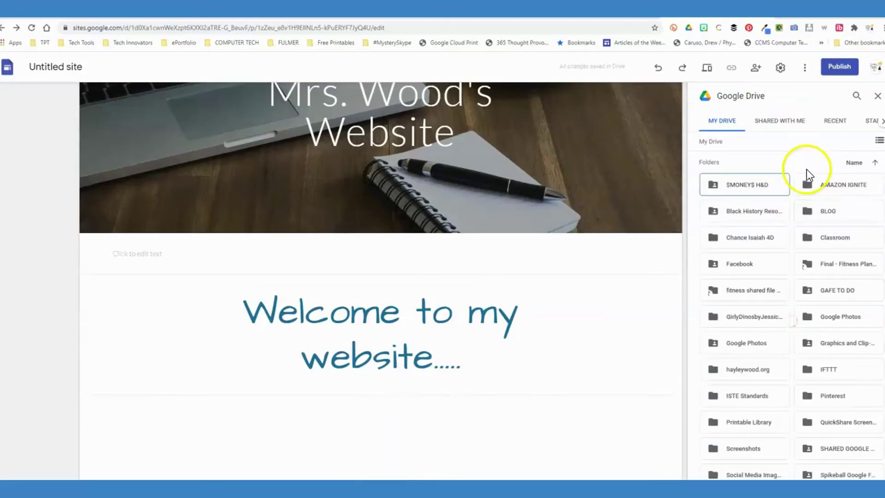
scroll(814, 221, "down", 8)
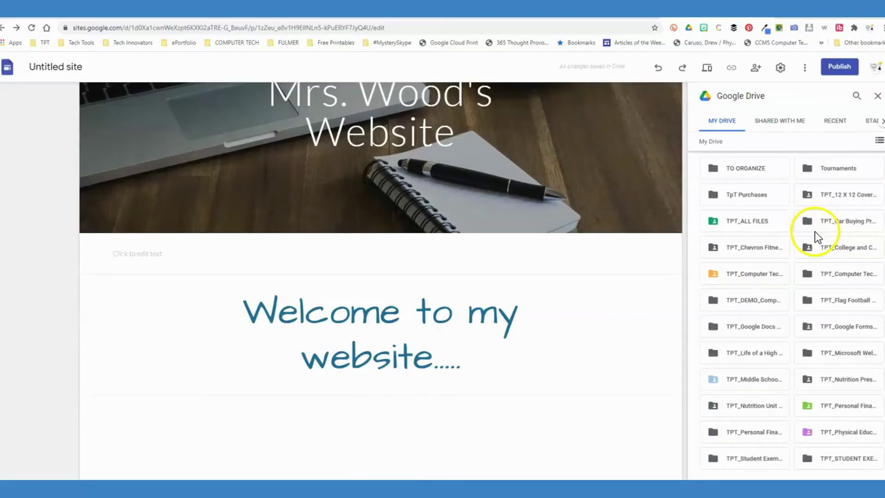
scroll(829, 263, "up", 8)
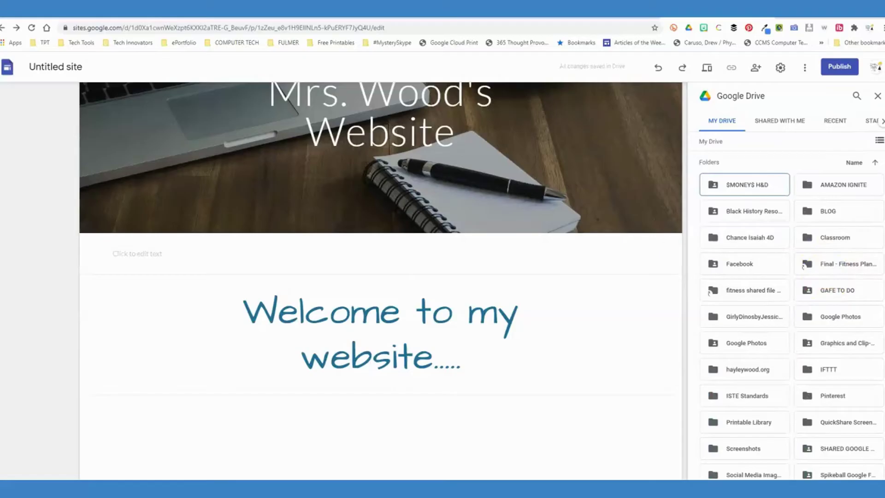
left_click(877, 95)
scroll(834, 308, "down", 2)
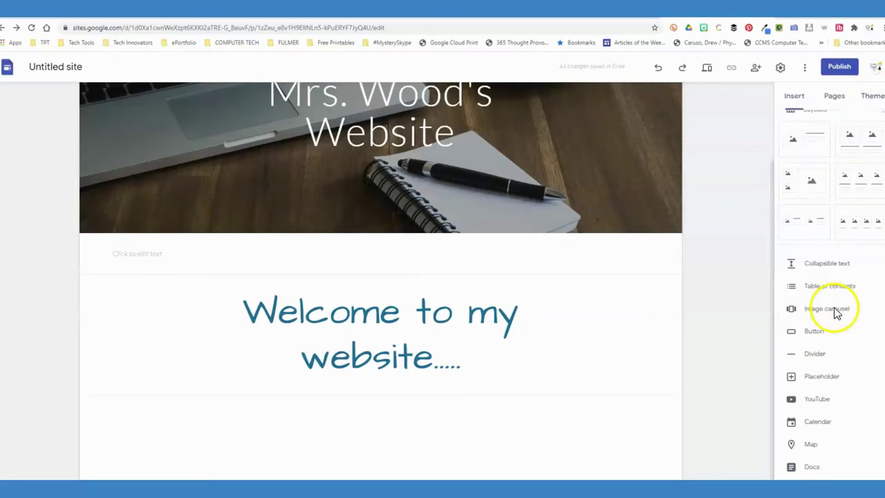
scroll(823, 276, "down", 2)
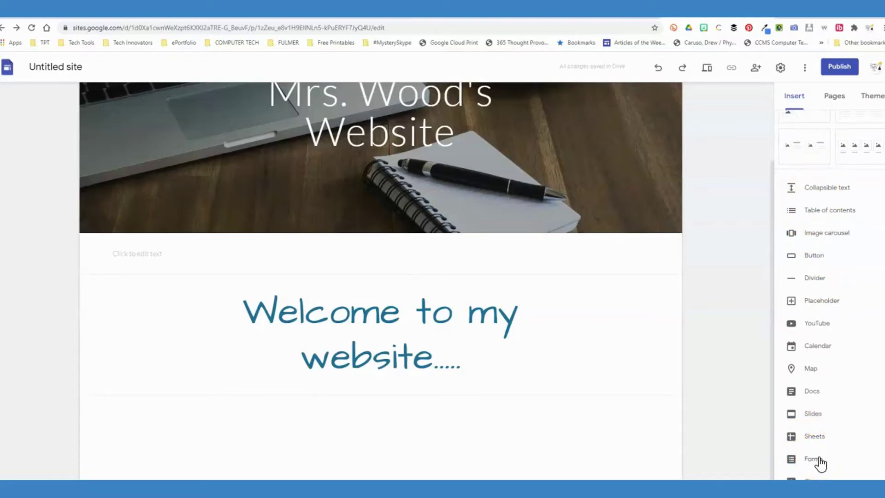
Insert the TPT_Flag Football Exam form from Insert > Forms.
left_click(819, 460)
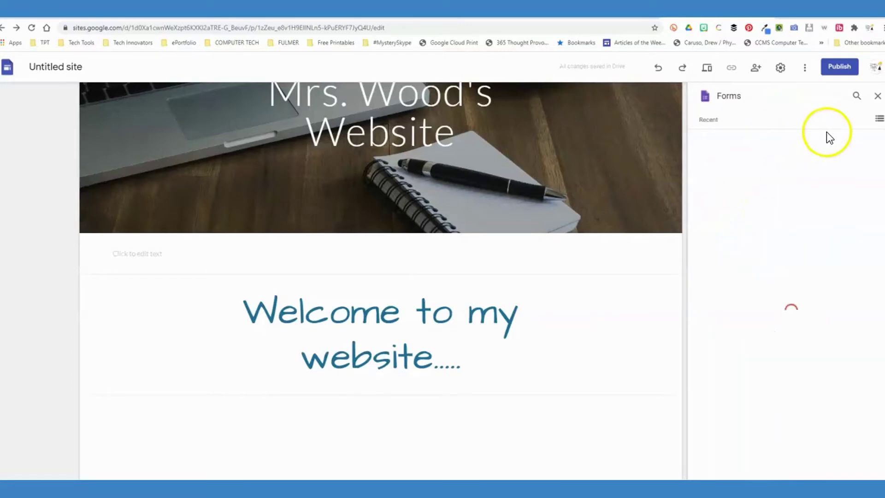
scroll(818, 210, "down", 2)
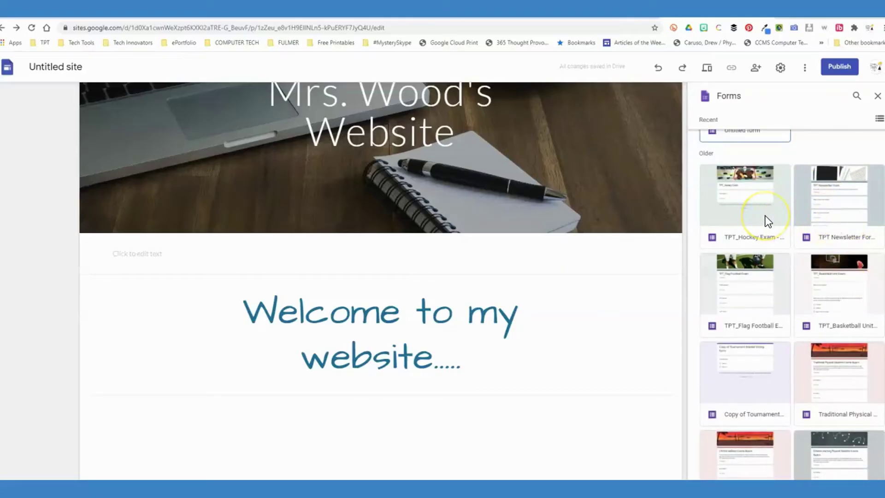
left_click(754, 273)
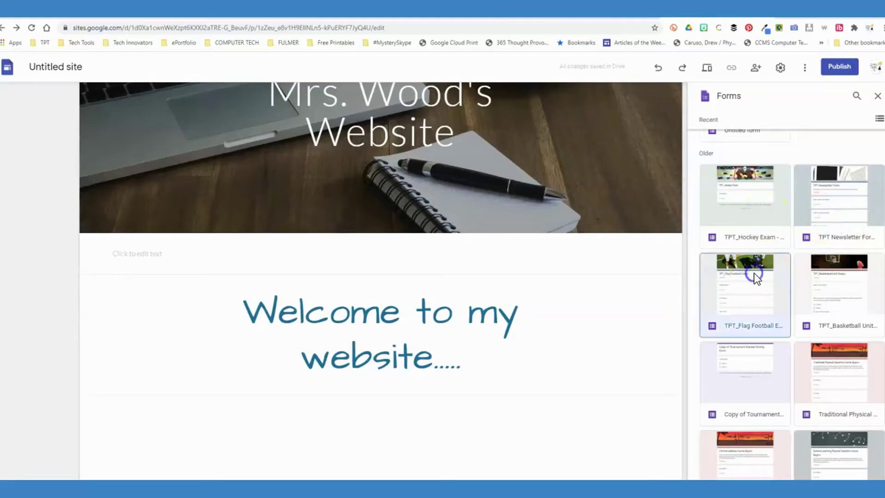
left_click(869, 479)
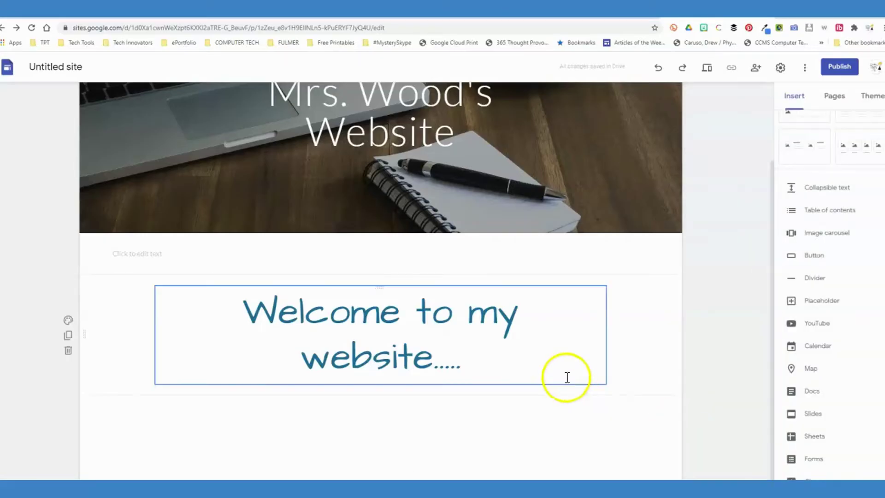
Move the embedded form into its own section below the welcome text.
scroll(564, 377, "down", 4)
scroll(555, 372, "down", 9)
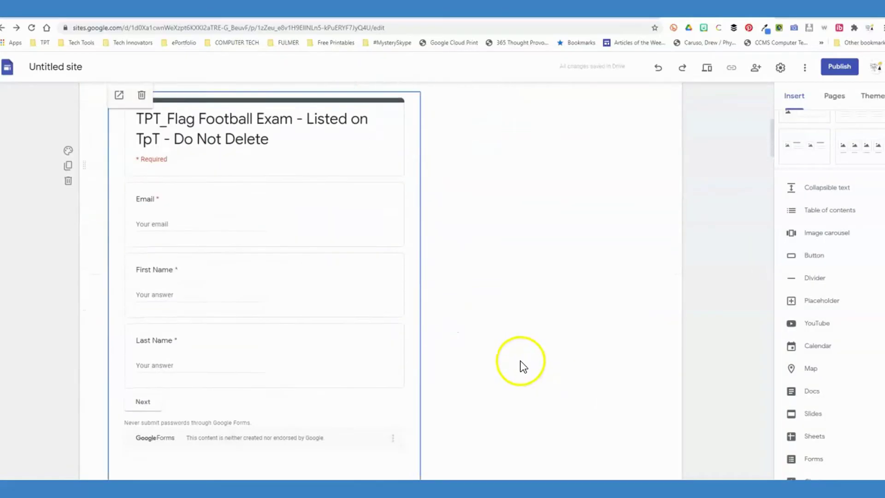
scroll(421, 400, "down", 3)
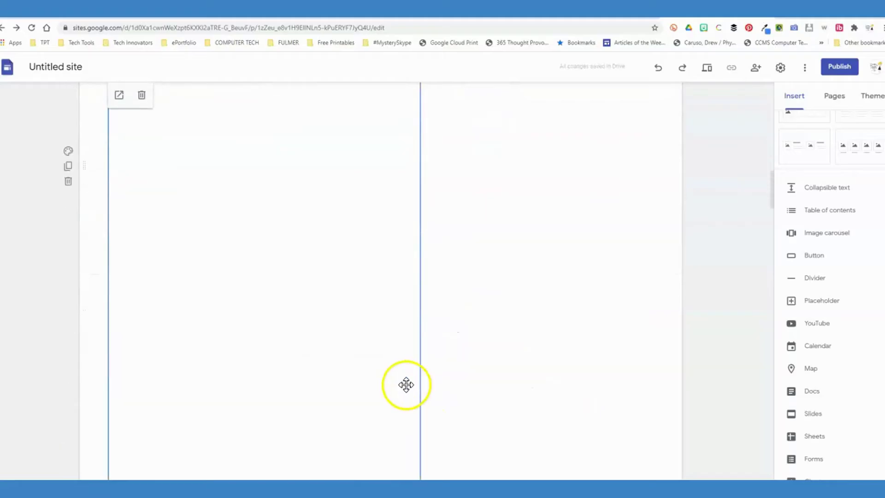
scroll(394, 386, "up", 15)
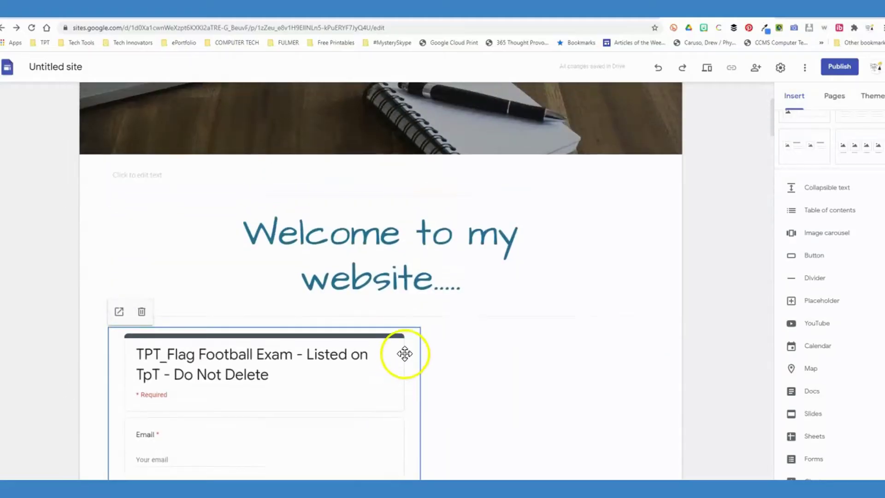
left_click_drag(411, 348, 362, 345)
scroll(361, 346, "down", 5)
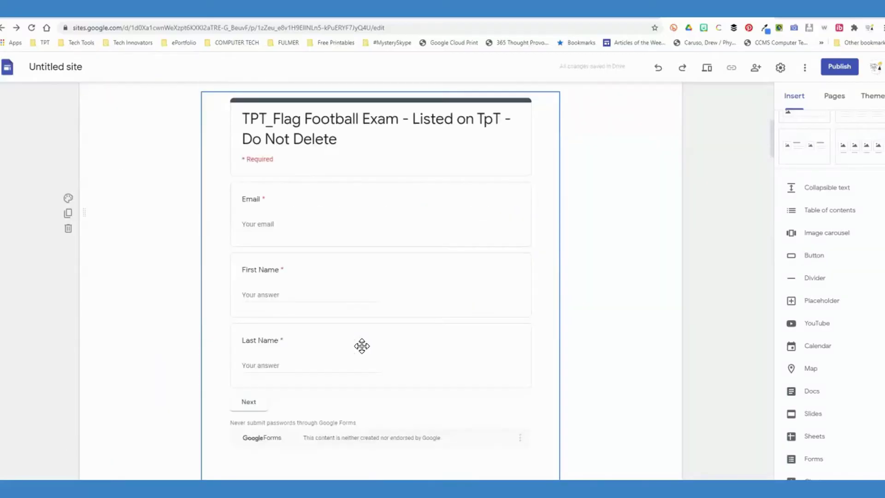
scroll(319, 304, "down", 5)
scroll(319, 304, "up", 5)
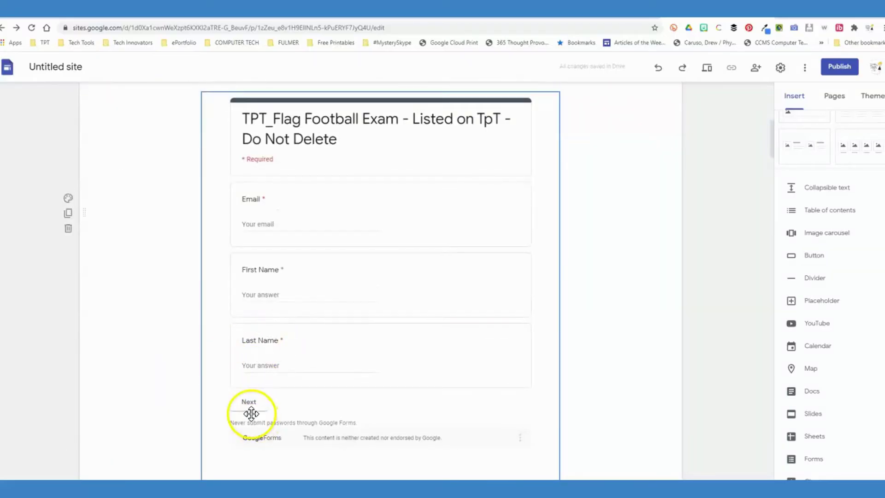
left_click(253, 408)
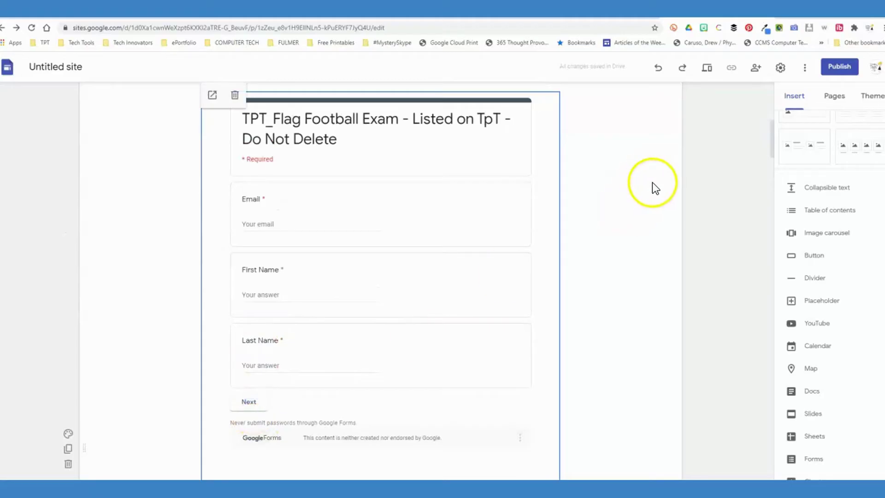
left_click(705, 68)
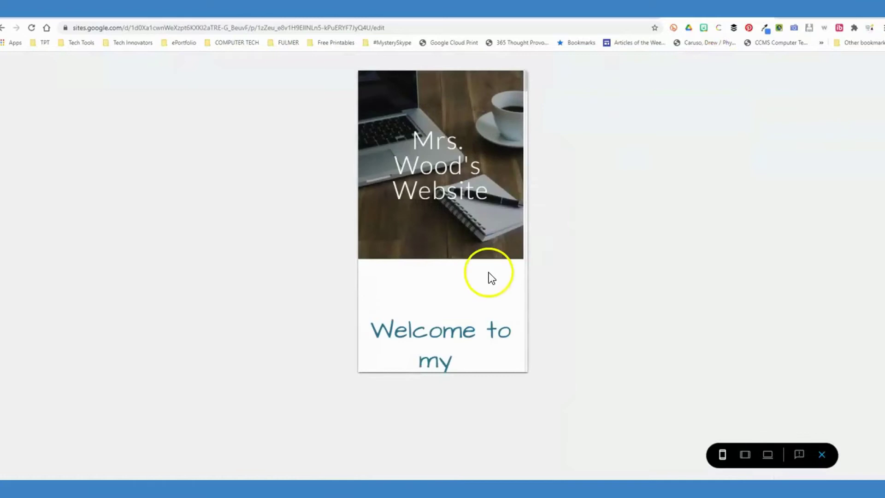
scroll(486, 276, "down", 4)
scroll(485, 275, "down", 10)
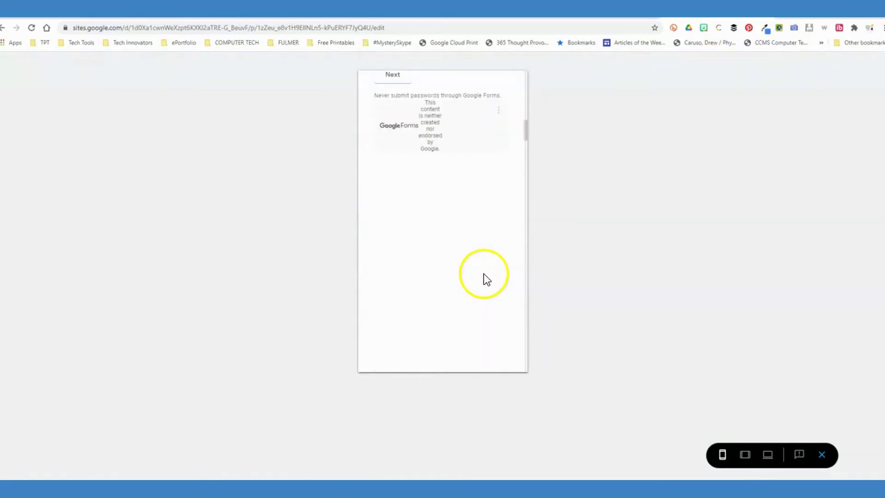
scroll(488, 281, "up", 12)
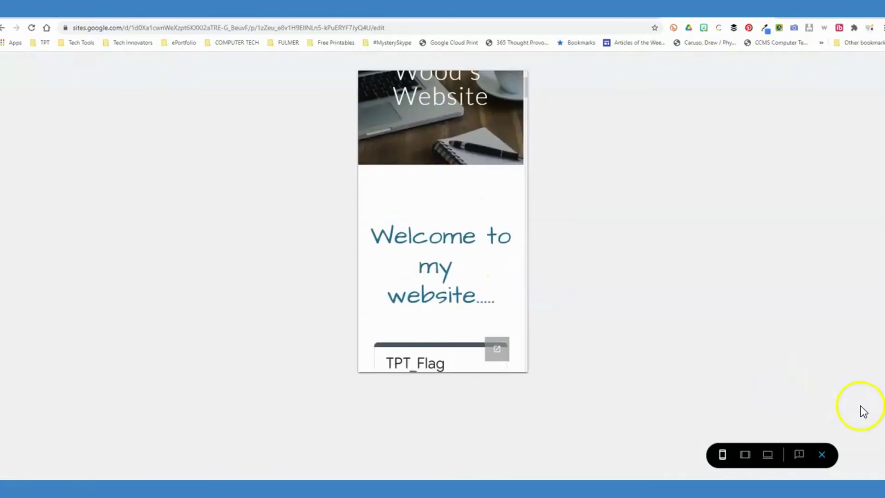
left_click(822, 455)
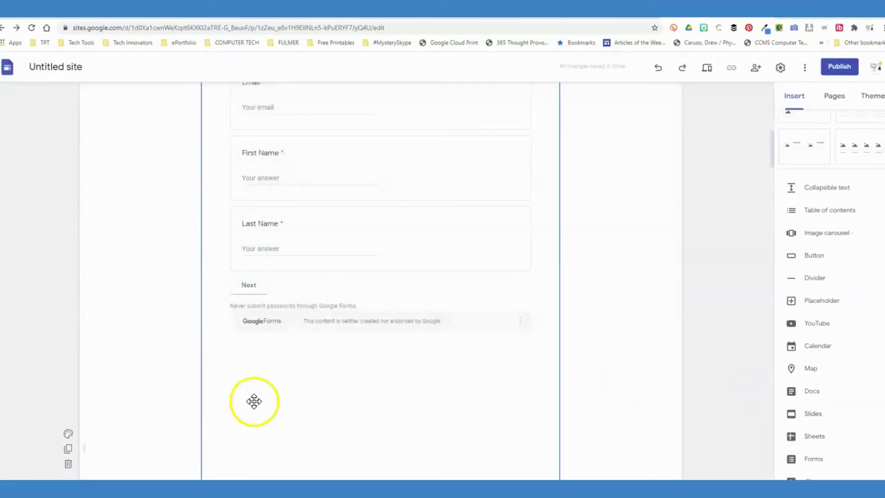
Try a dark blue Emphasis 2 section background, undo it, and delete the embedded form.
scroll(211, 373, "up", 3)
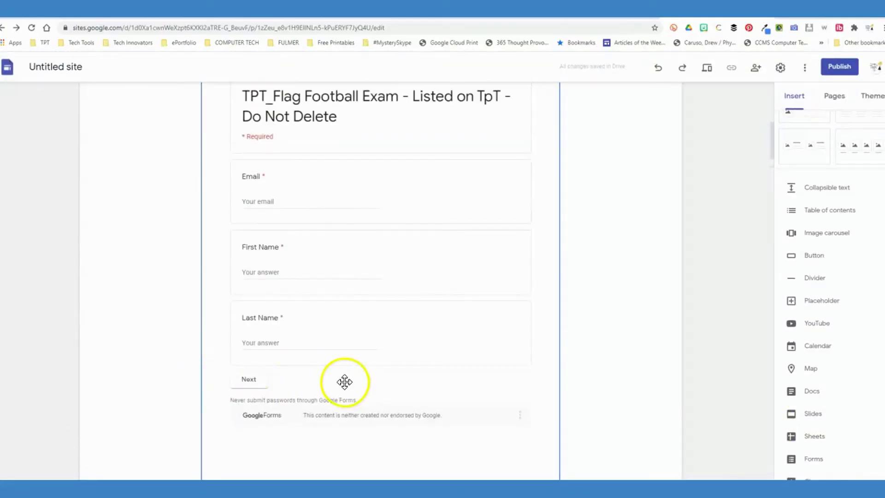
scroll(344, 382, "up", 3)
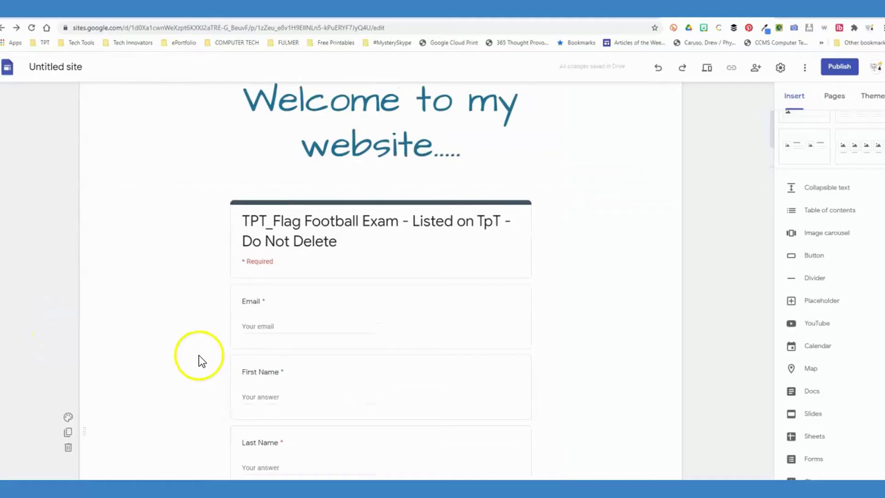
scroll(166, 364, "down", 1)
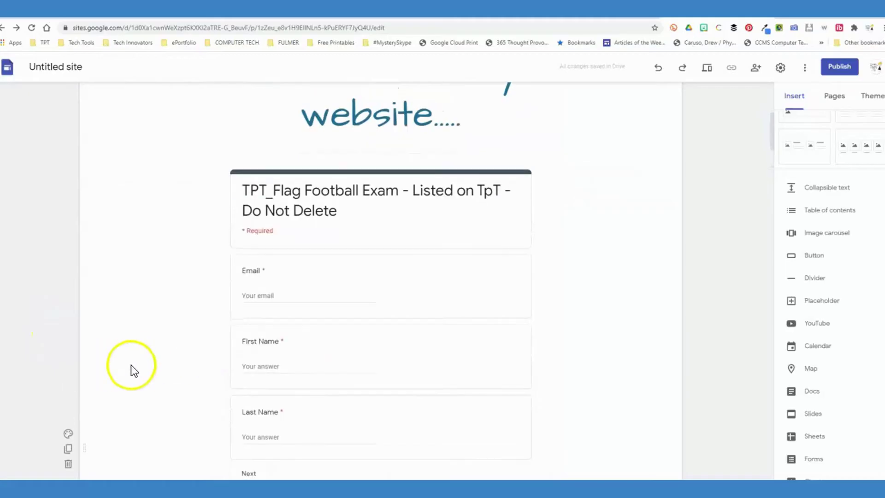
left_click(68, 435)
scroll(115, 442, "down", 3)
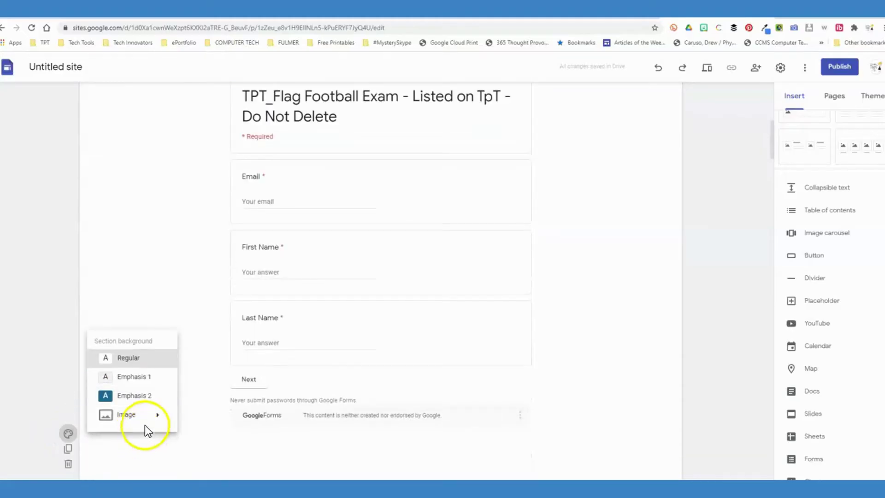
left_click(145, 394)
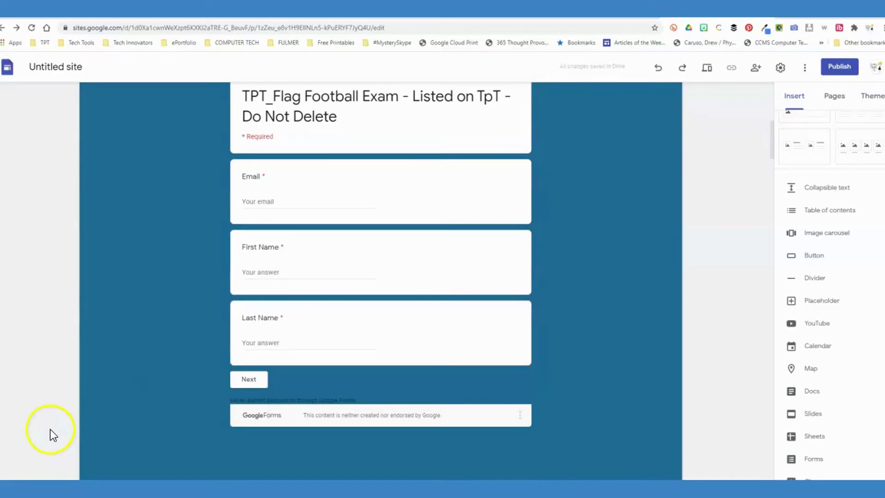
key("ctrl+z")
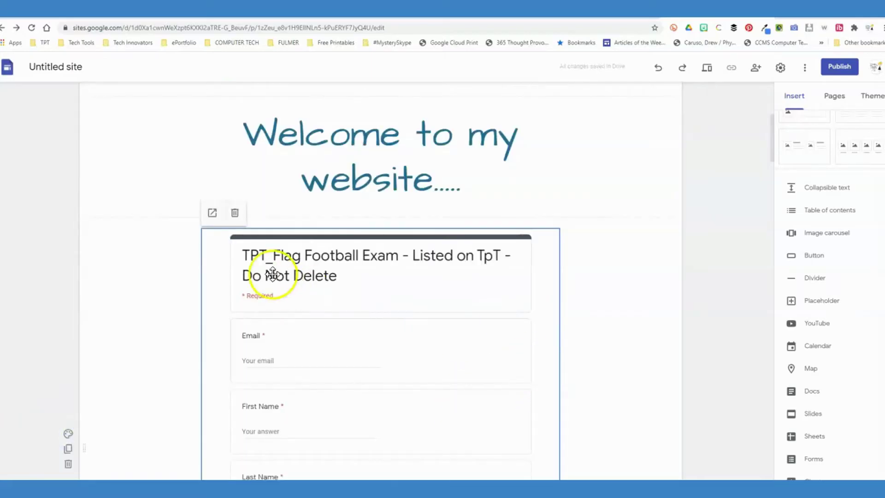
left_click(234, 213)
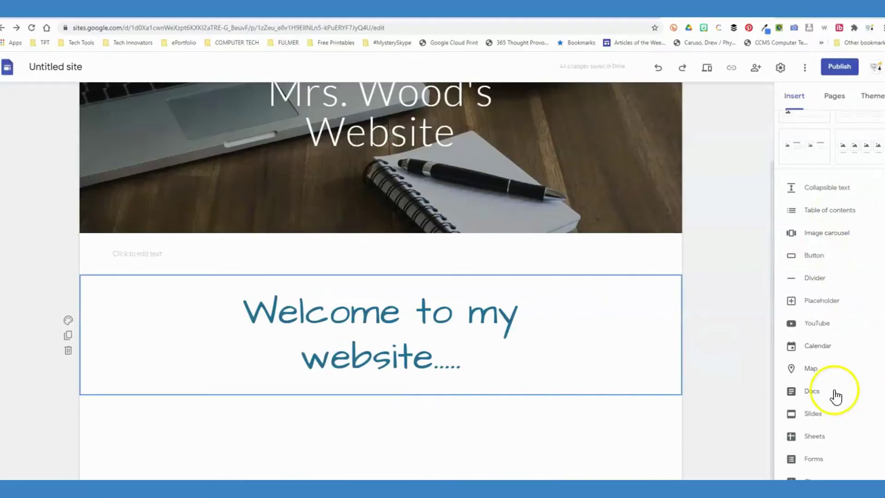
Embed 'The New Google Sites' Slides presentation on the page and preview the site.
left_click(844, 413)
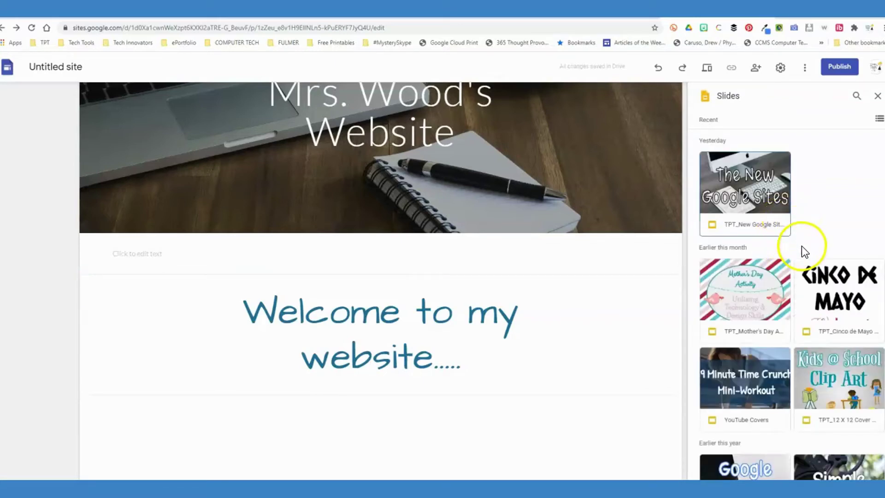
left_click(773, 204)
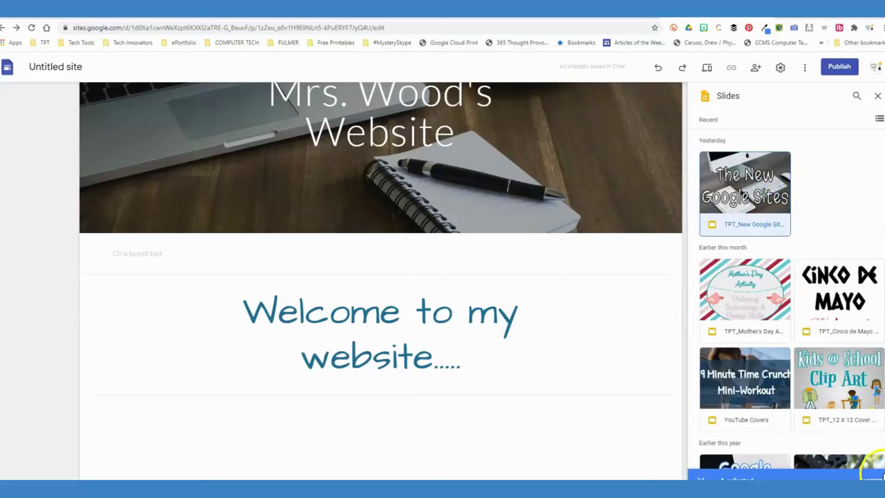
left_click(876, 477)
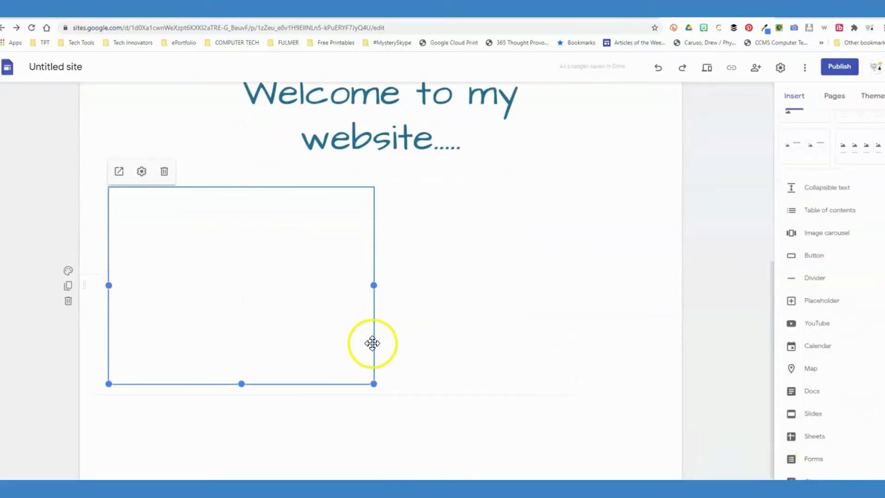
left_click(707, 74)
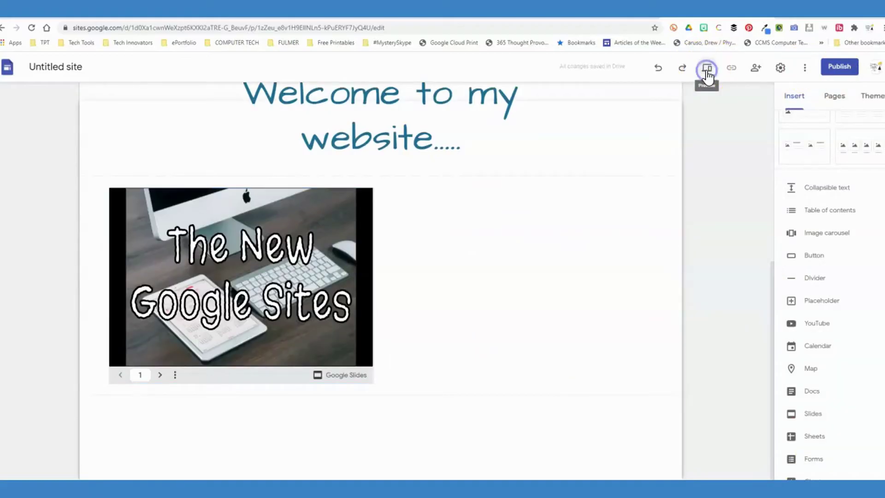
In preview, view the embedded slides full-size to slide 4, then check tablet and desktop widths.
scroll(457, 341, "down", 4)
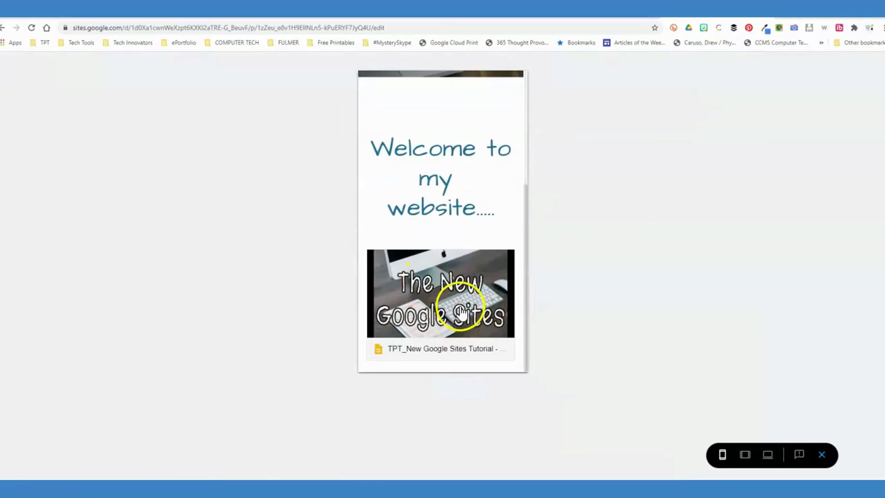
left_click(461, 311)
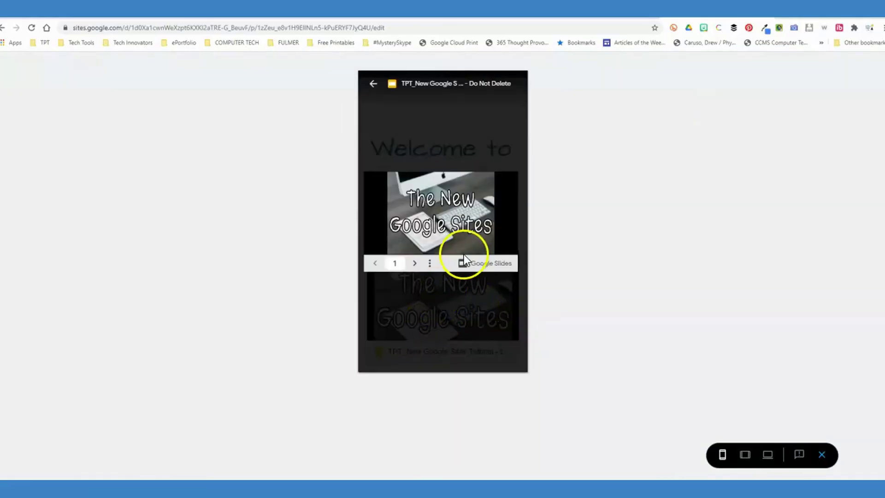
left_click(414, 263)
left_click(414, 263)
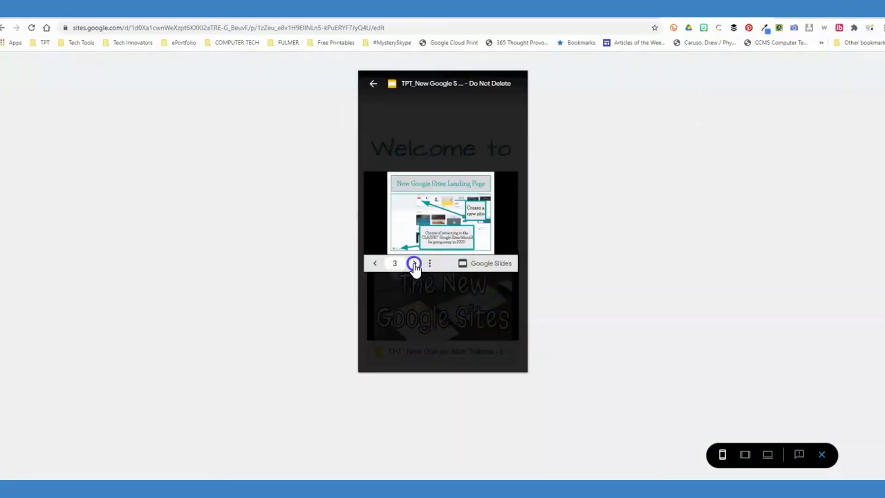
left_click(415, 263)
left_click(745, 454)
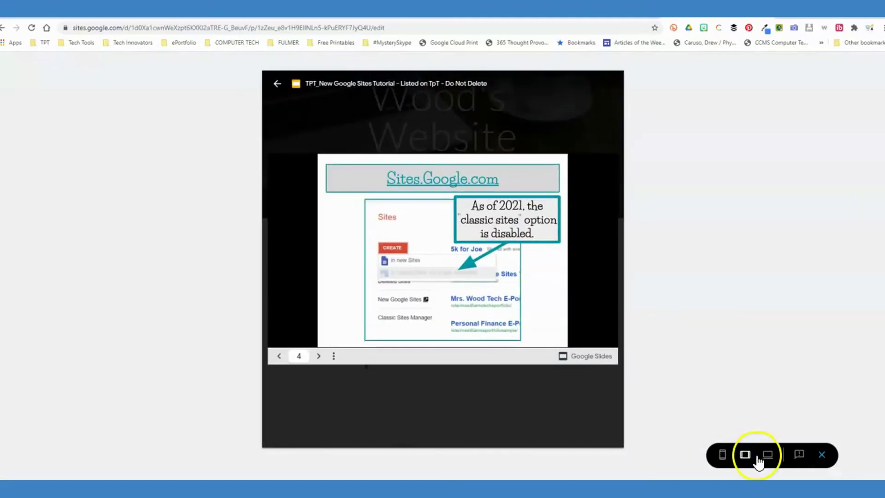
left_click(767, 455)
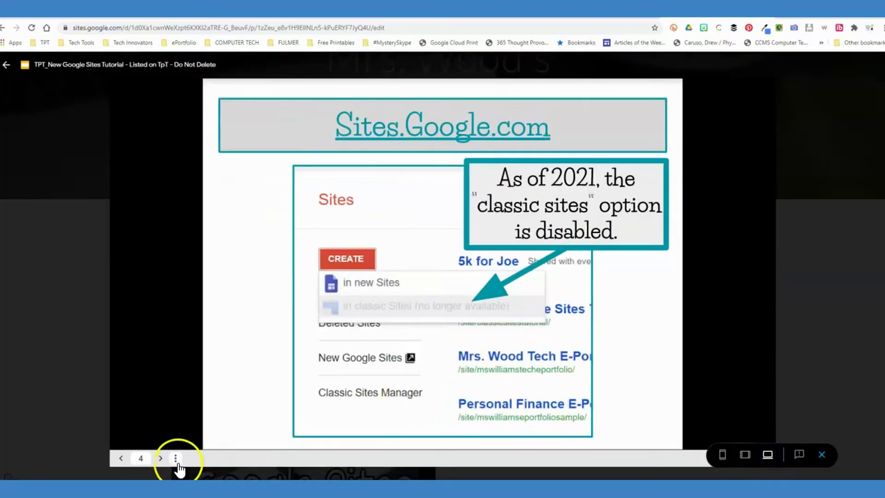
Exit the preview and create a new page named ABOUT ME.
left_click(8, 68)
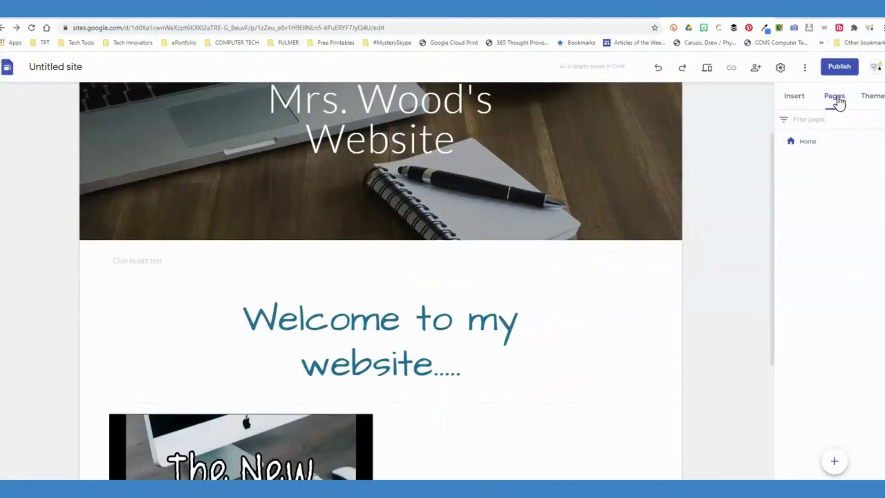
left_click(838, 98)
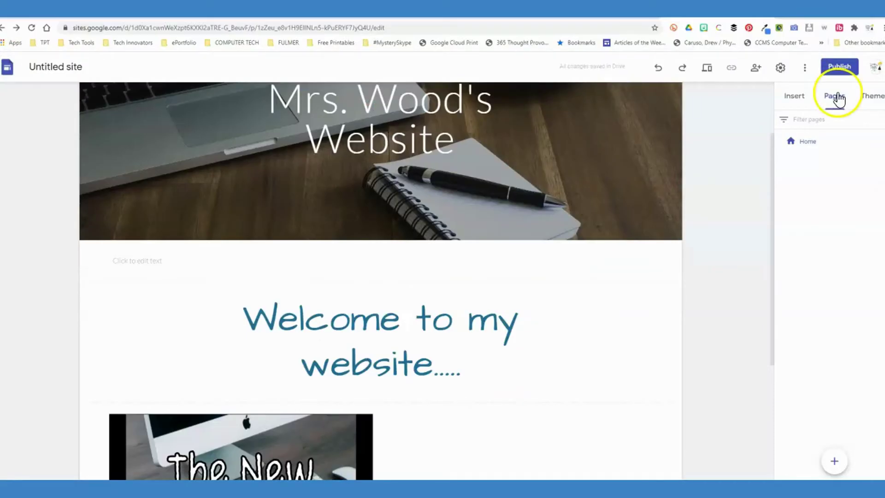
left_click(836, 465)
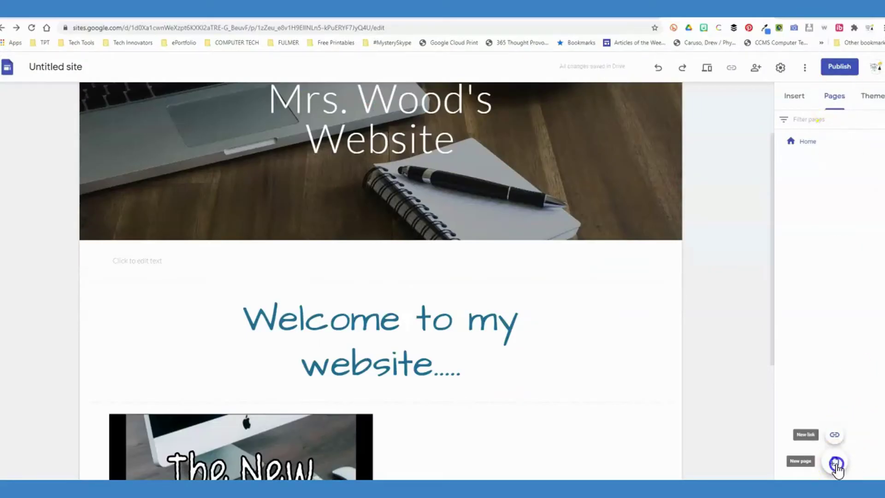
left_click(836, 463)
left_click(700, 201)
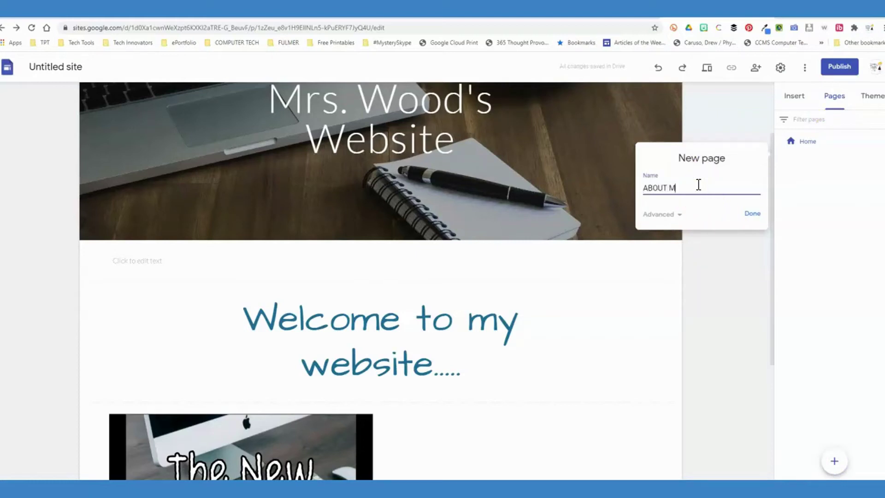
left_click(685, 214)
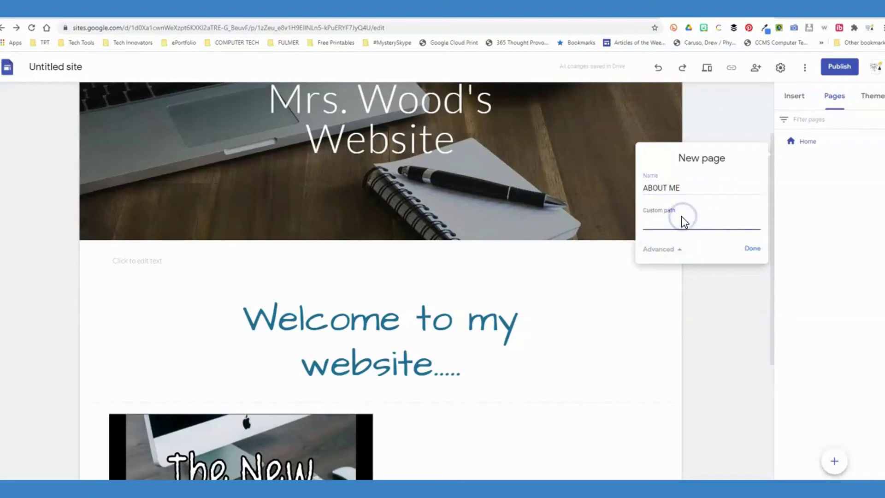
left_click(676, 220)
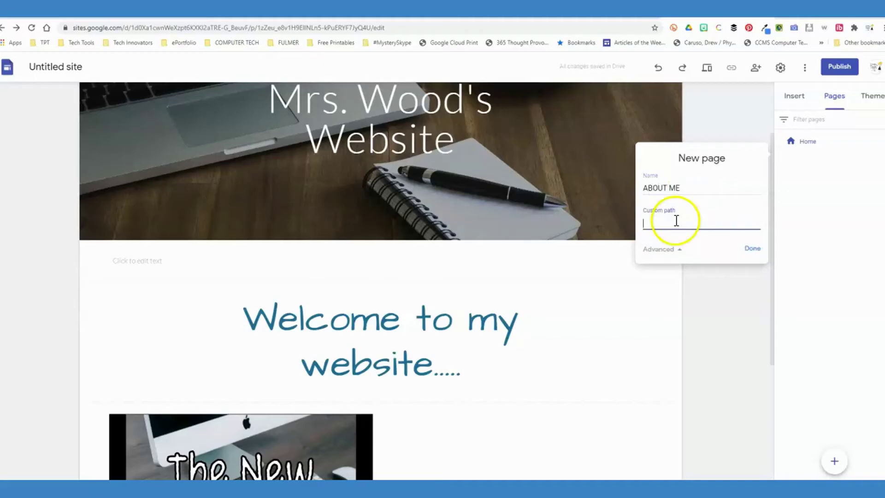
left_click(668, 249)
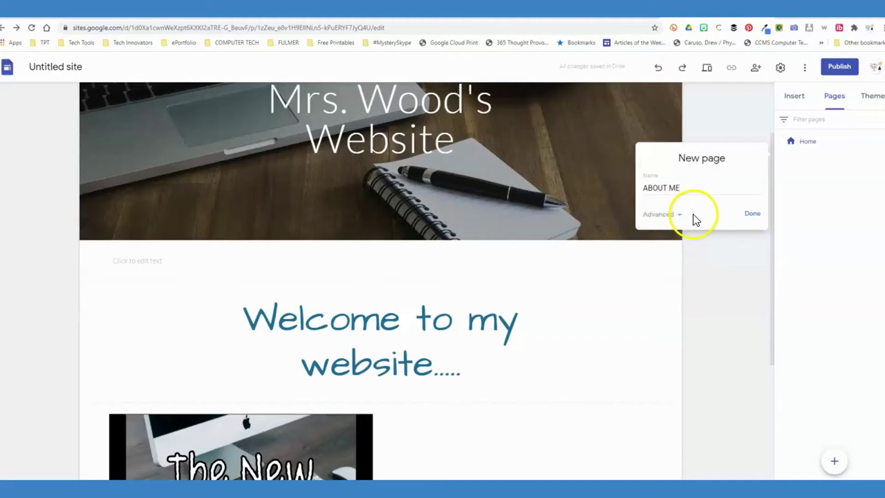
left_click(751, 213)
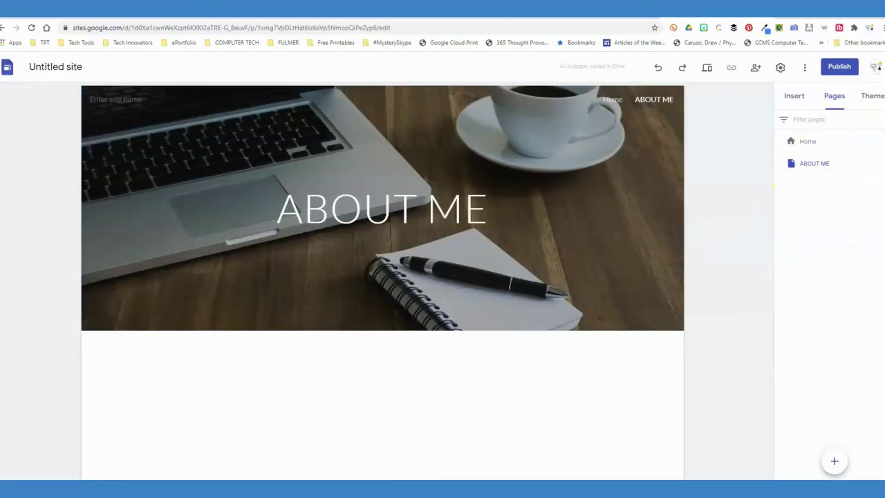
Create a second new page named ASSIGNMENTS.
left_click(828, 466)
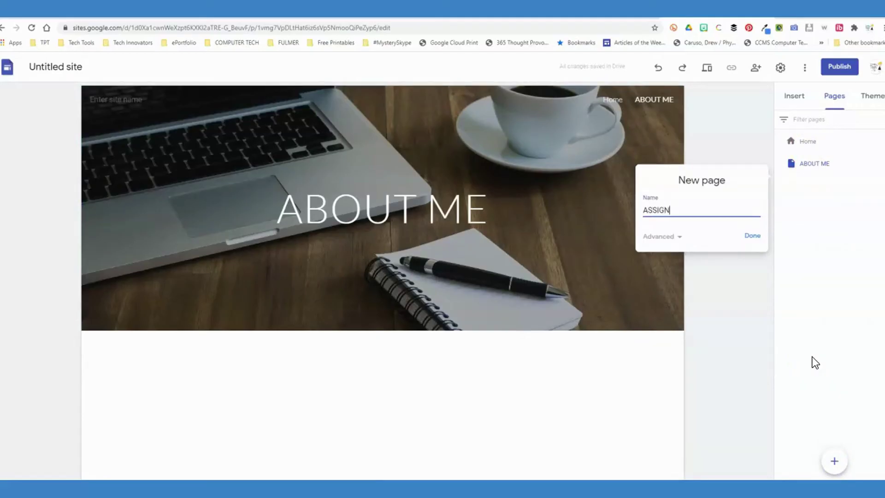
type("ASSIGNMENTS")
key("Return")
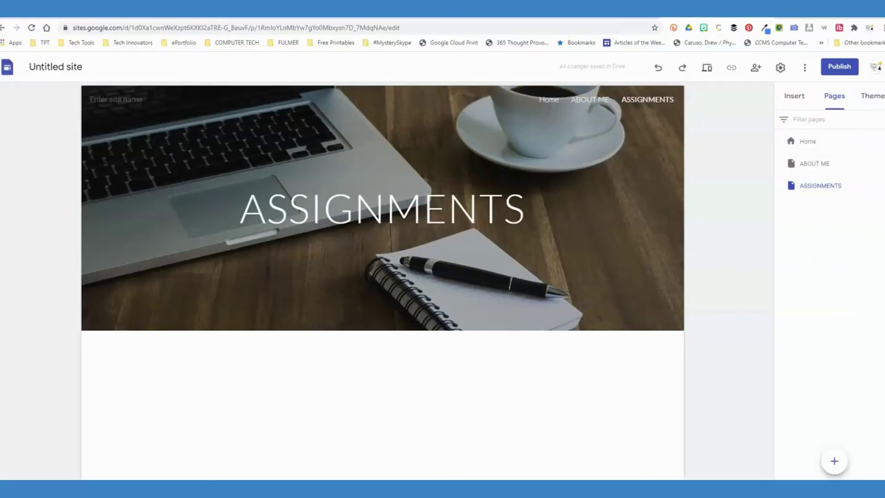
Add a subpage named PE under the ASSIGNMENTS page.
left_click(876, 185)
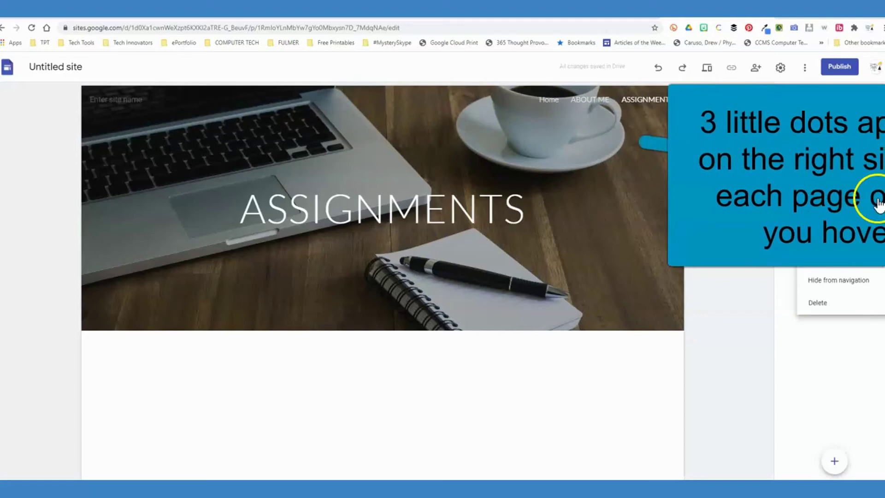
left_click(868, 258)
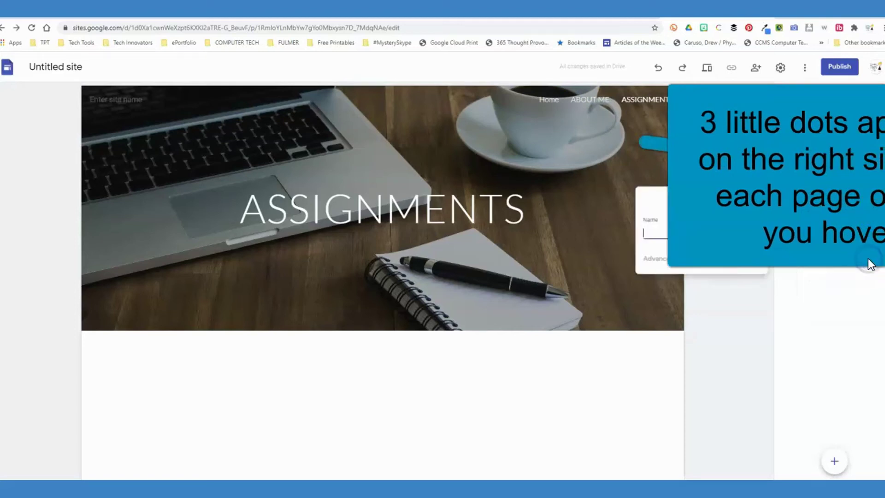
left_click(723, 233)
type("PE")
key("Return")
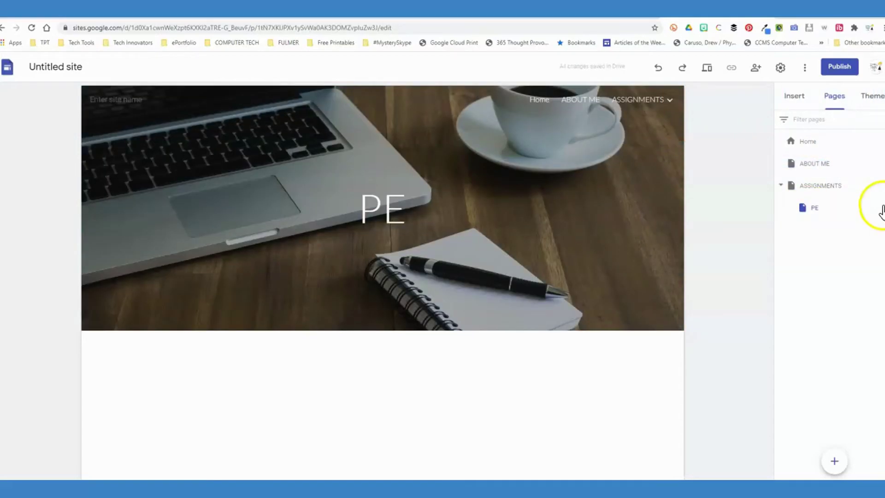
Add a second subpage named COMPUTER TECH under ASSIGNMENTS.
left_click(878, 185)
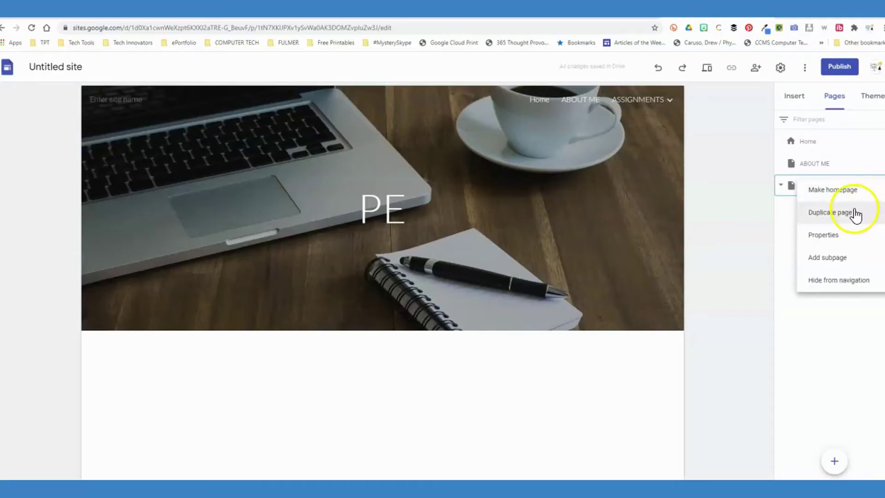
left_click(852, 261)
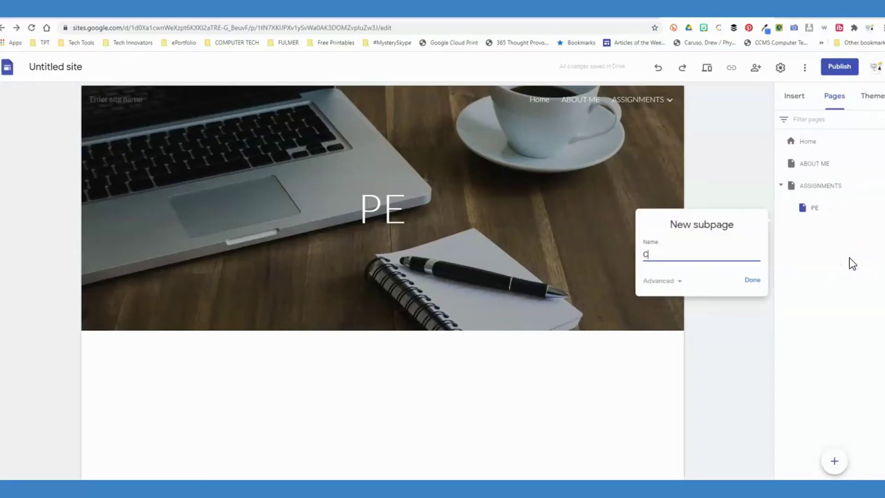
type("COMPUTER TECH")
key("Return")
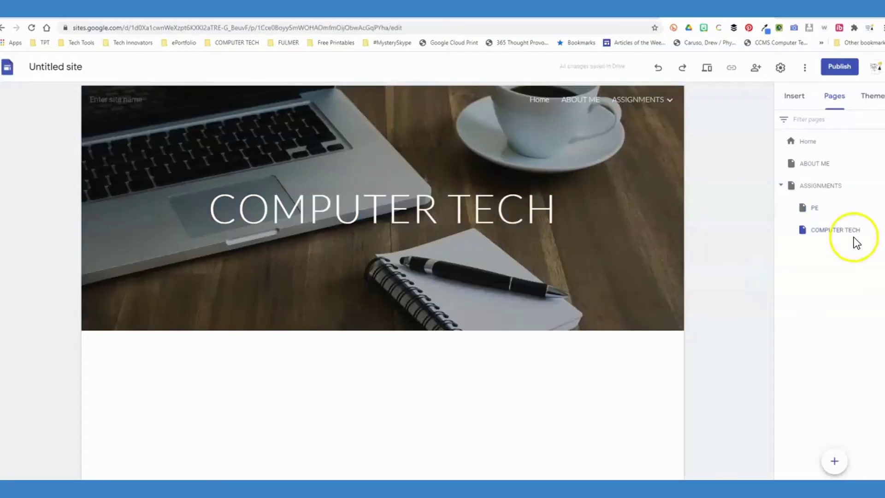
mouse_move(662, 101)
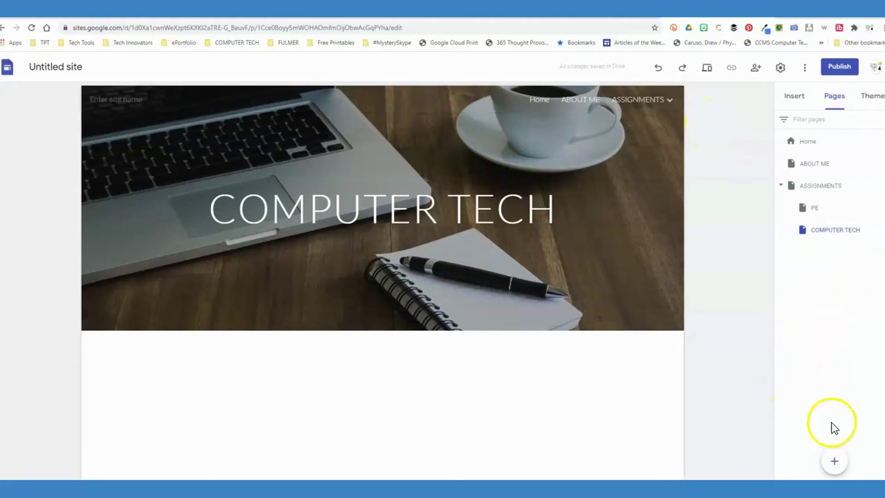
Start a new navigation link and finish the entry, which creates an Untitled page.
mouse_move(834, 461)
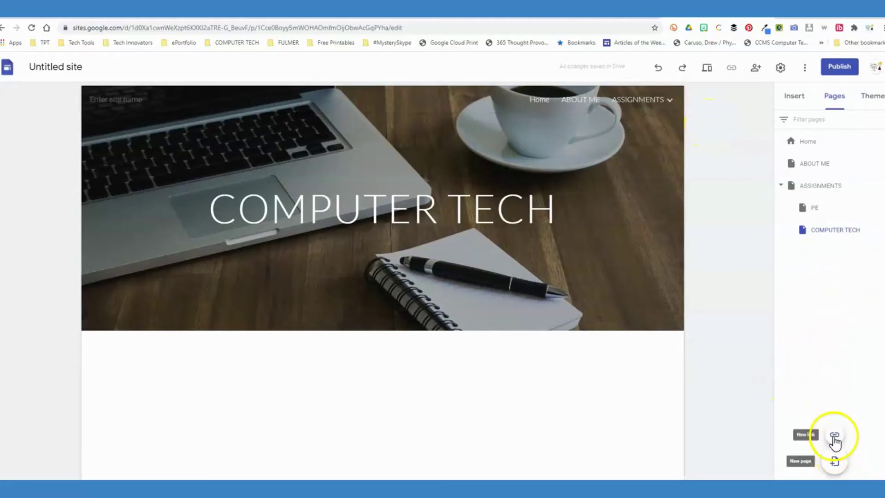
left_click(834, 436)
left_click(696, 306)
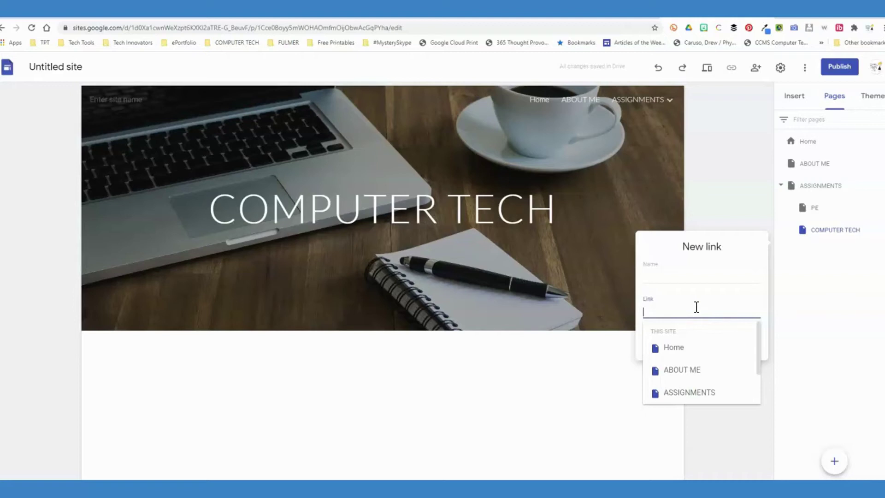
left_click(793, 316)
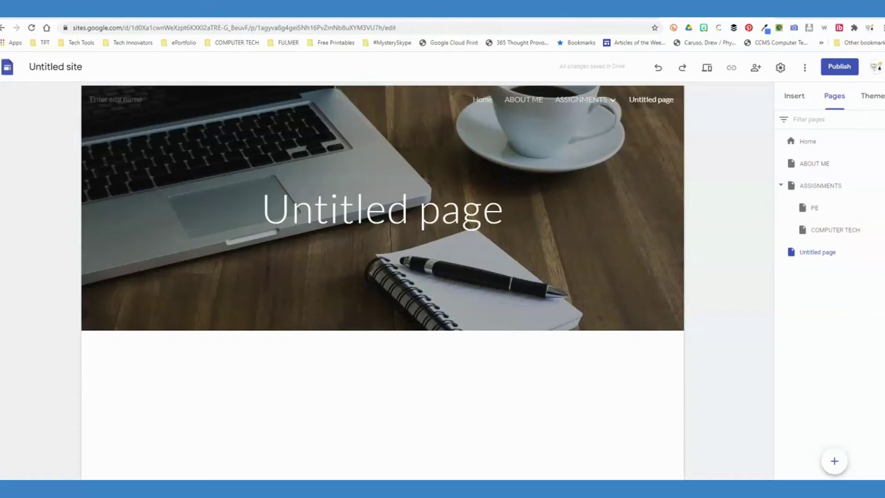
Delete the Untitled page from the page list.
left_click(880, 253)
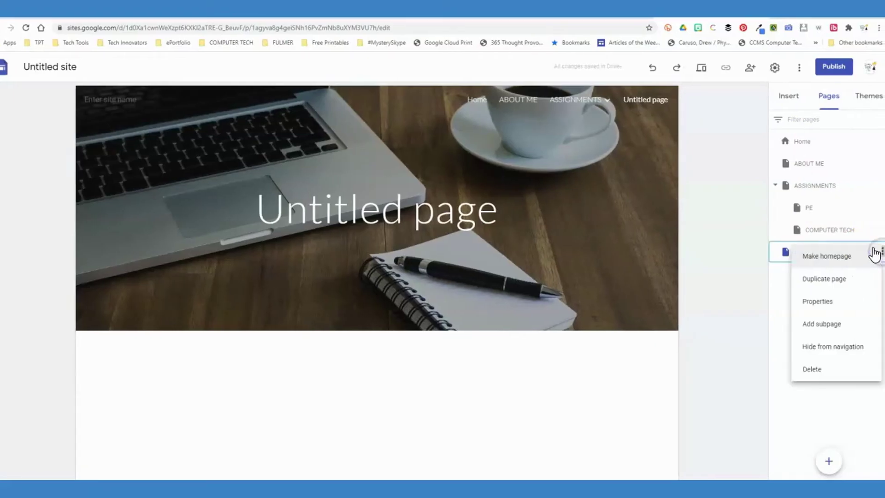
left_click(831, 368)
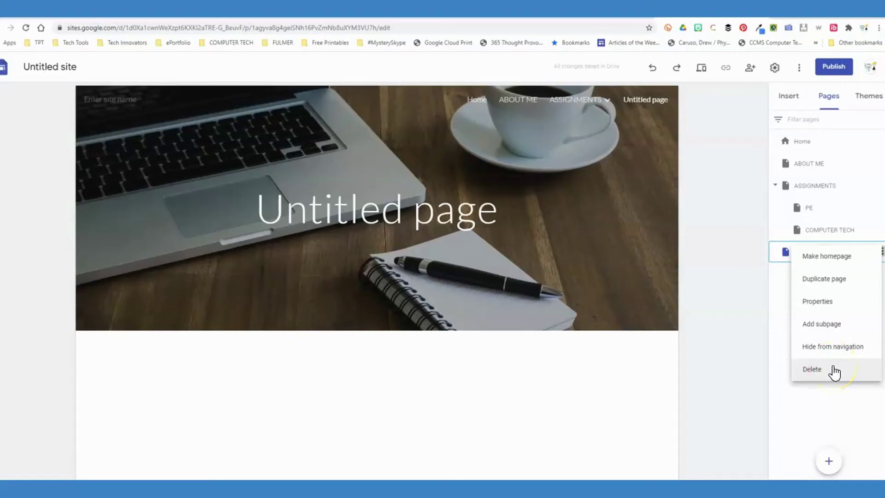
left_click(833, 368)
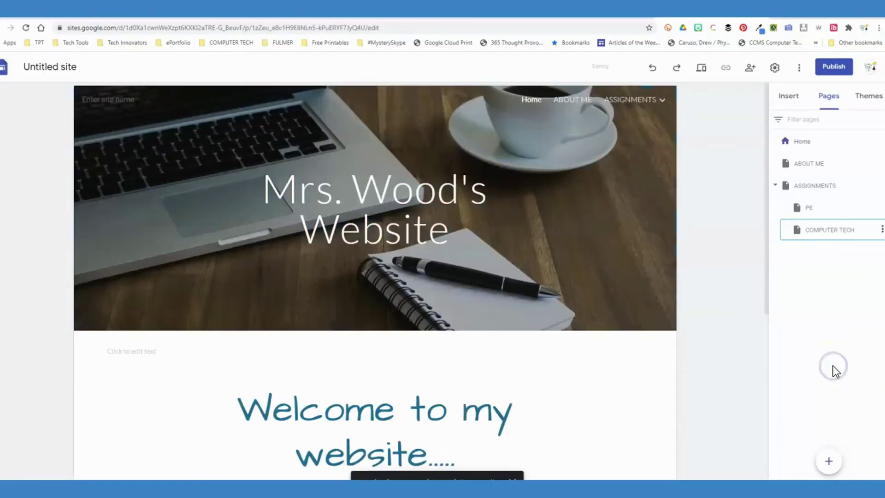
Duplicate the COMPUTER TECH page, keeping the name 'Copy of COMPUTER TECH'.
left_click(879, 230)
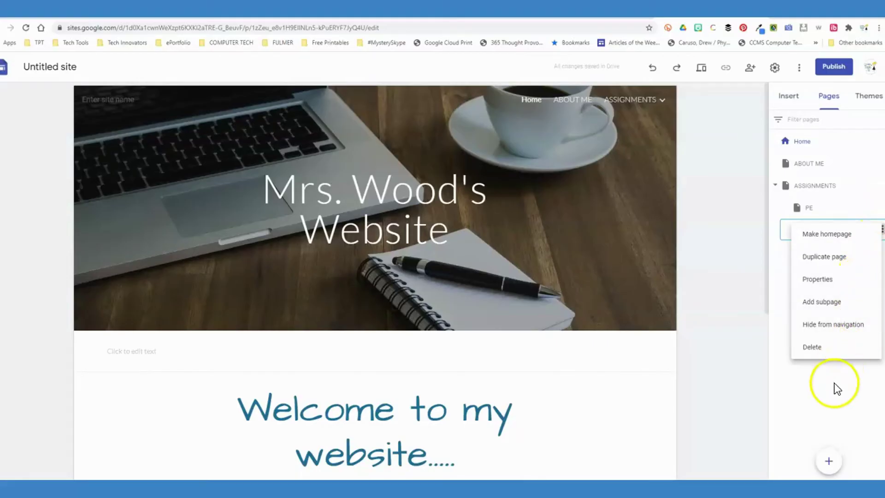
left_click(831, 258)
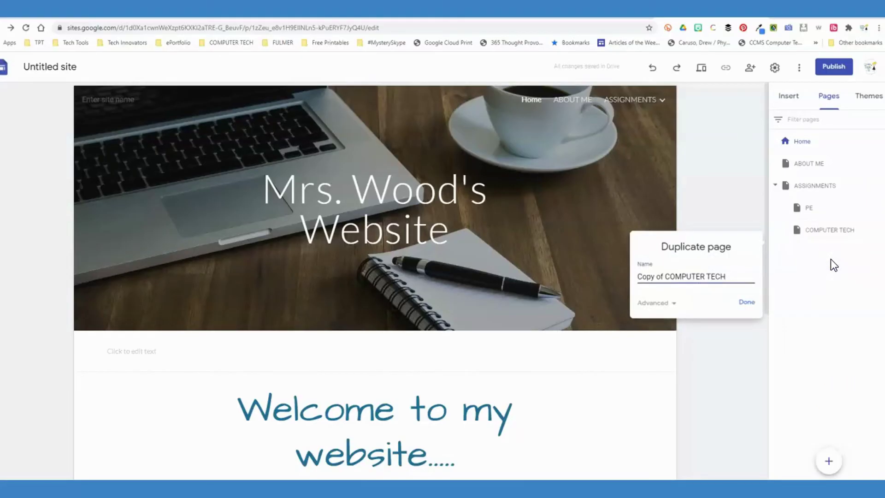
left_click(747, 303)
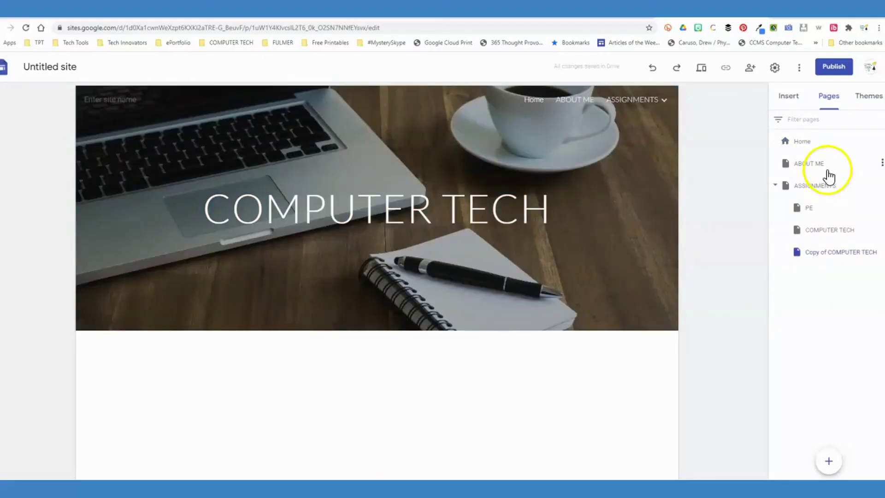
left_click(881, 185)
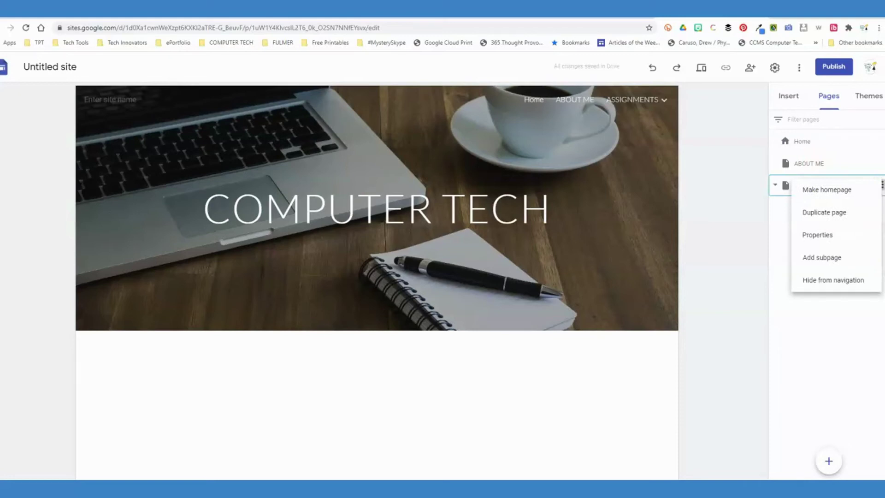
left_click(857, 319)
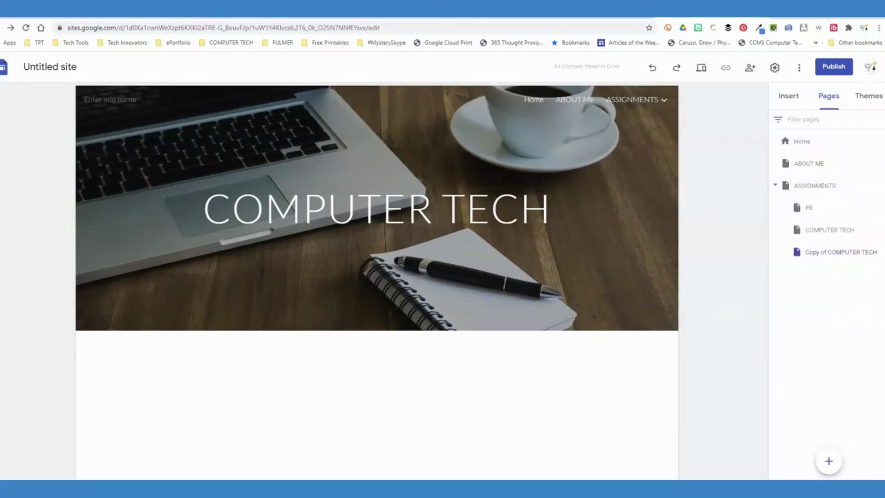
Try the Simple theme with a teal colour and the Heavy font style.
left_click(876, 101)
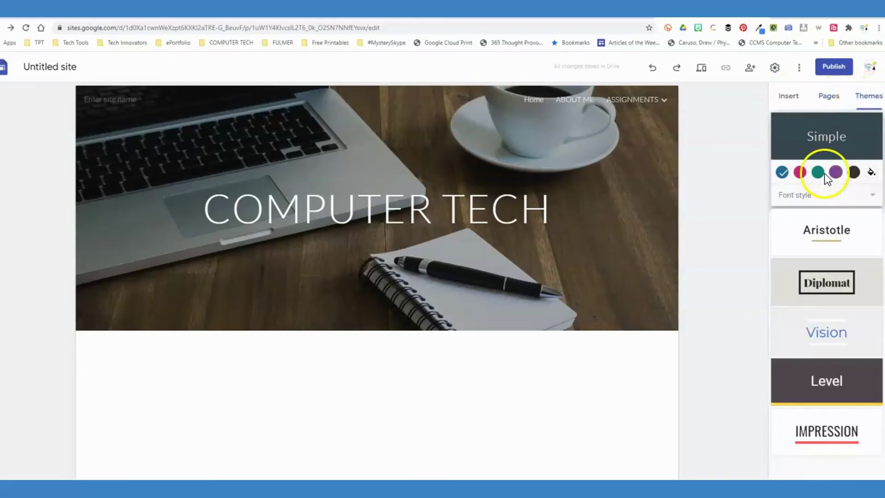
left_click(818, 172)
left_click(859, 194)
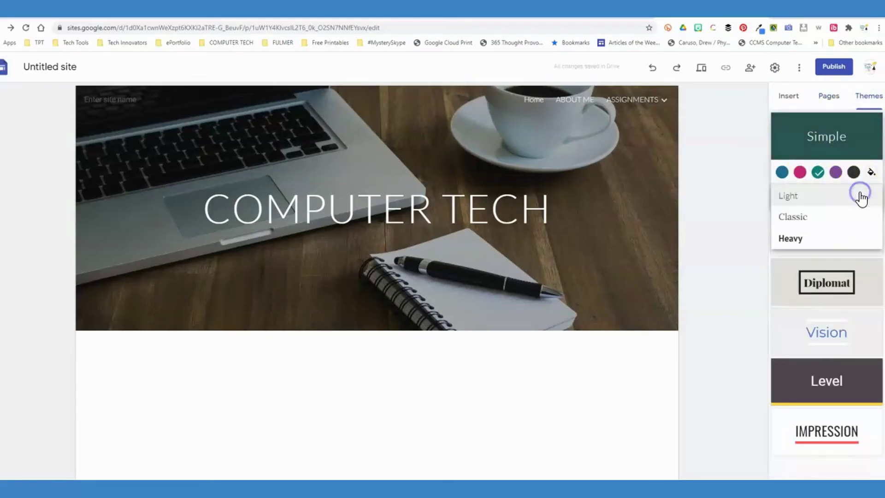
left_click(835, 243)
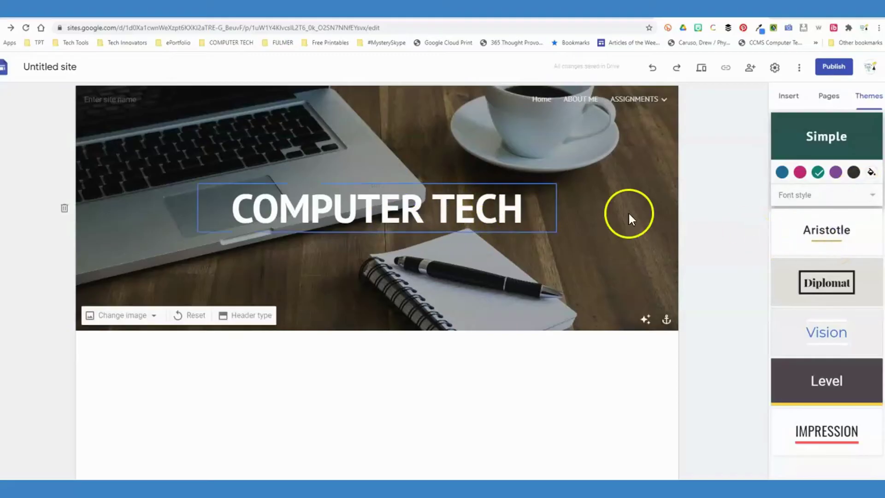
Switch to the Aristotle theme, test a custom red accent, then settle on teal.
left_click(842, 236)
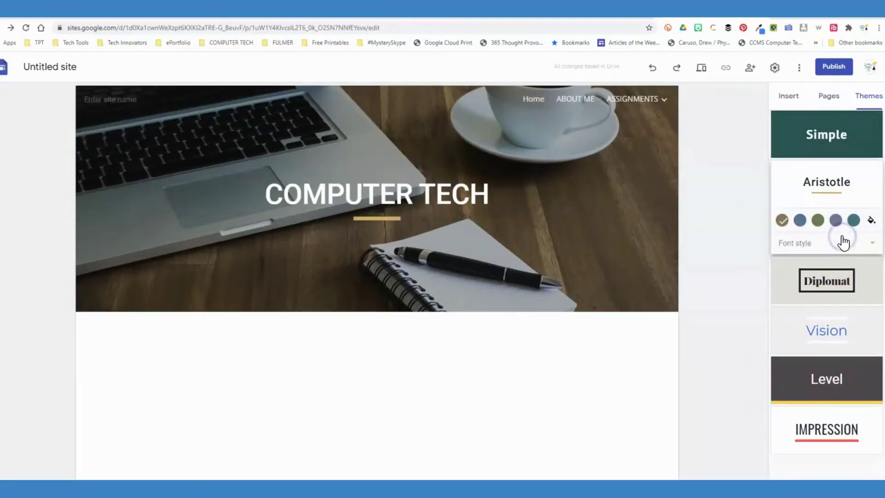
left_click(853, 221)
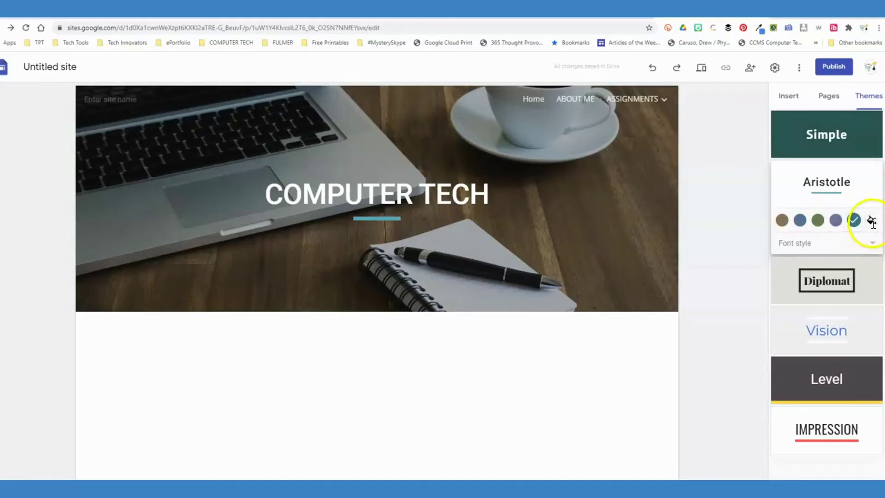
left_click(872, 219)
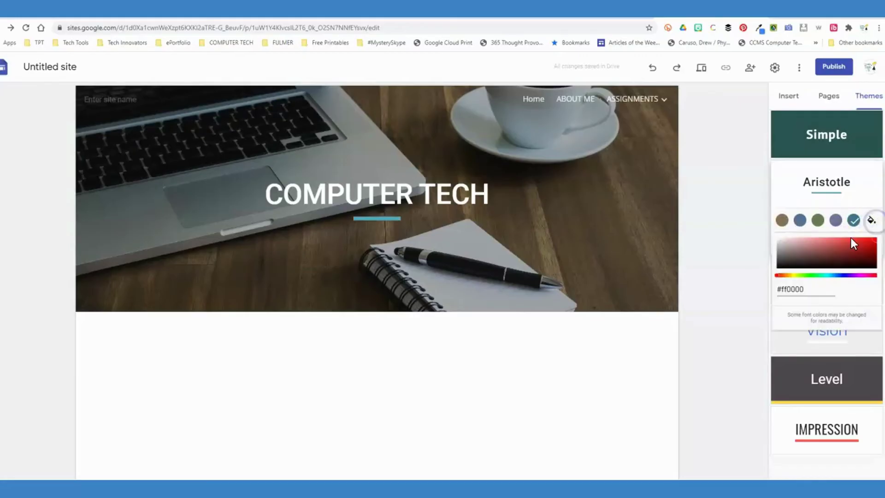
left_click(816, 250)
mouse_move(844, 251)
left_mouse_down()
mouse_move(865, 251)
mouse_move(802, 249)
left_mouse_up()
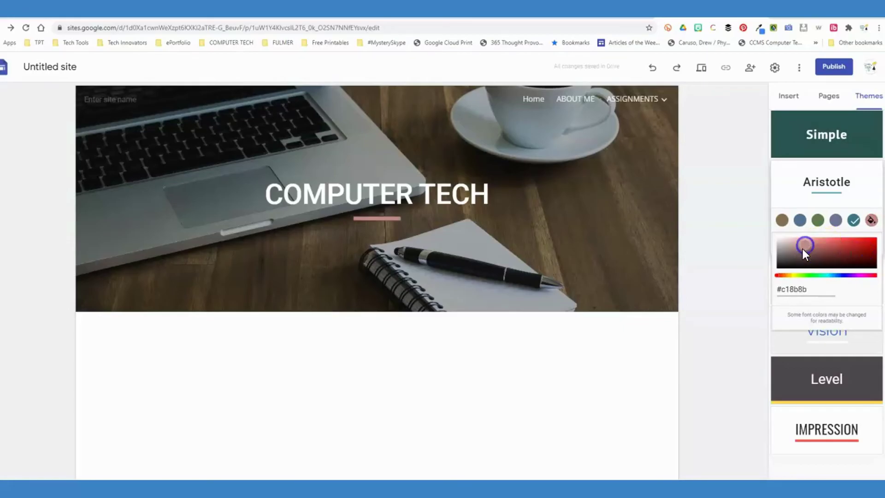
left_click(853, 221)
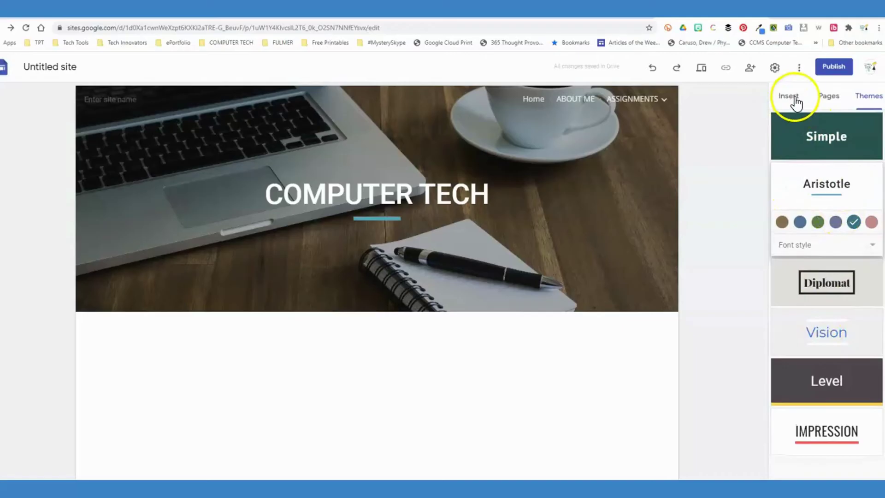
In site settings, set the navigation bar colour to White after trying Black.
left_click(774, 71)
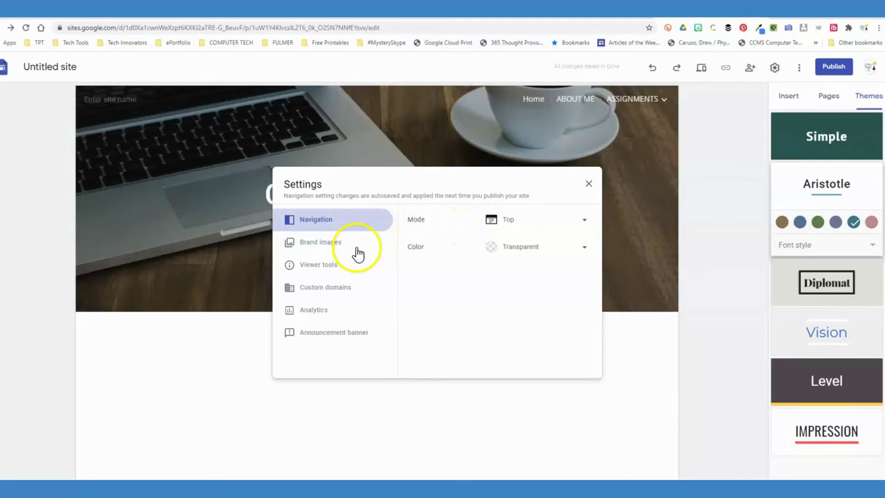
left_click(534, 223)
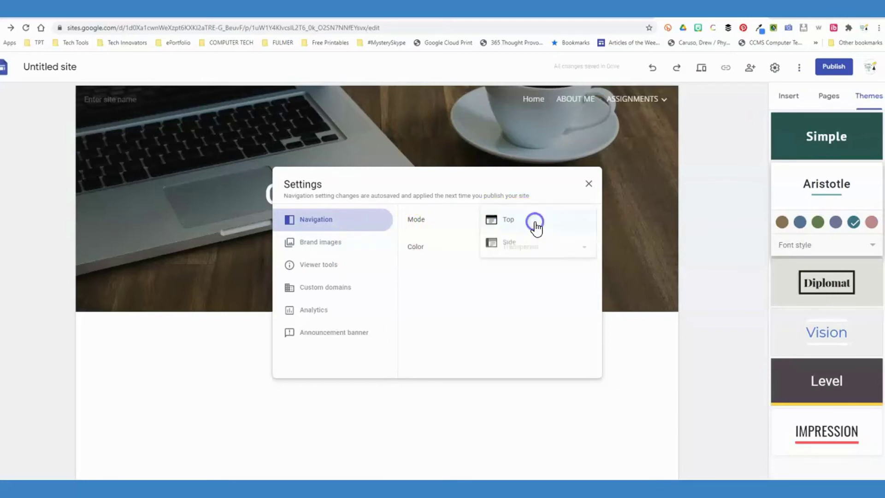
left_click(439, 308)
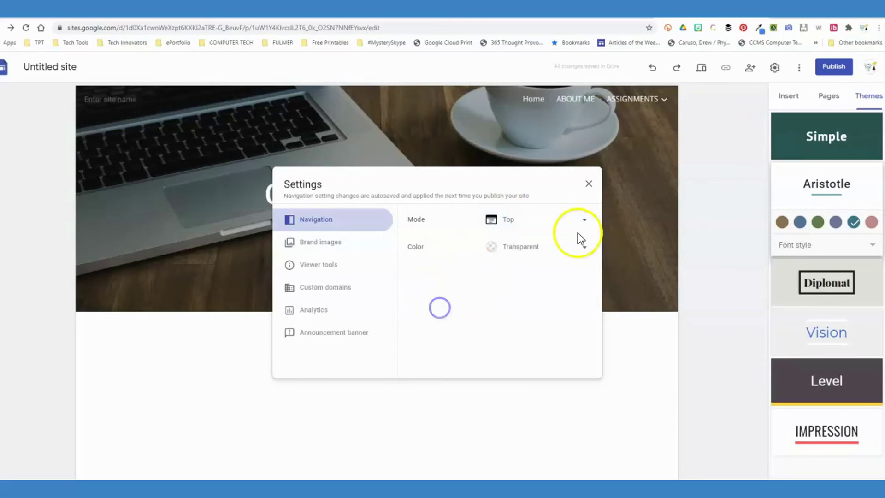
left_click(571, 248)
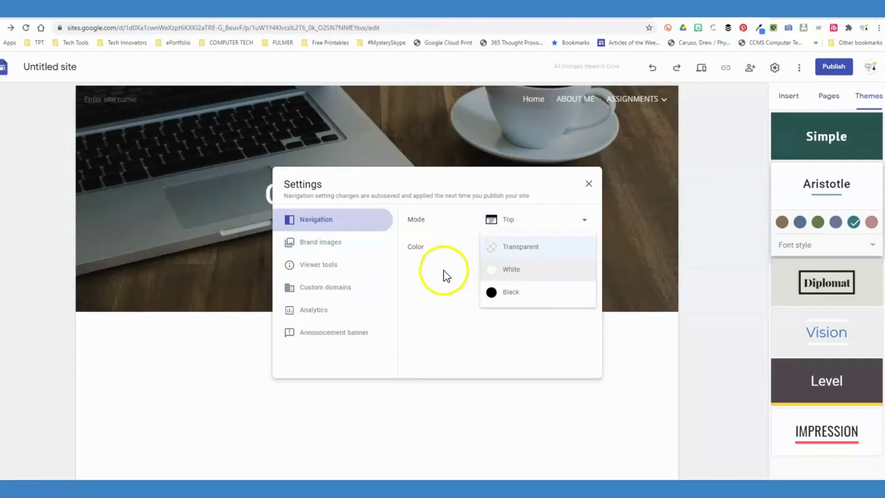
left_click(543, 275)
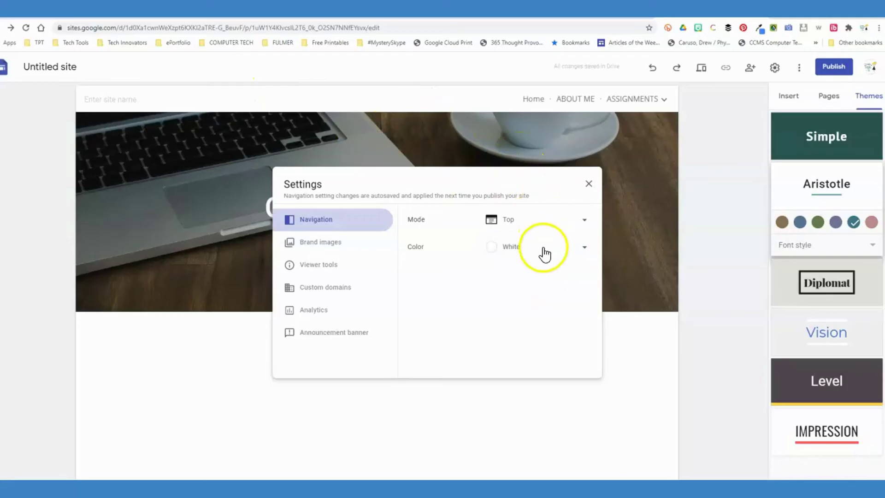
left_click(544, 251)
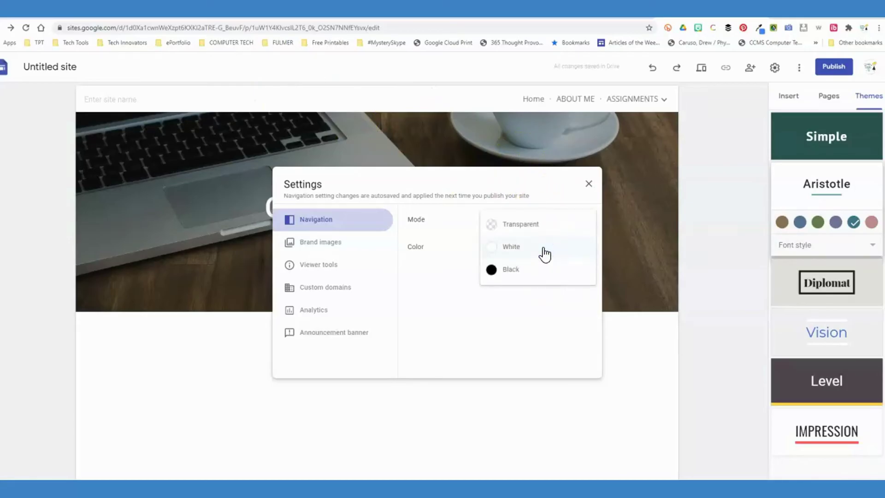
left_click(545, 270)
left_click(542, 254)
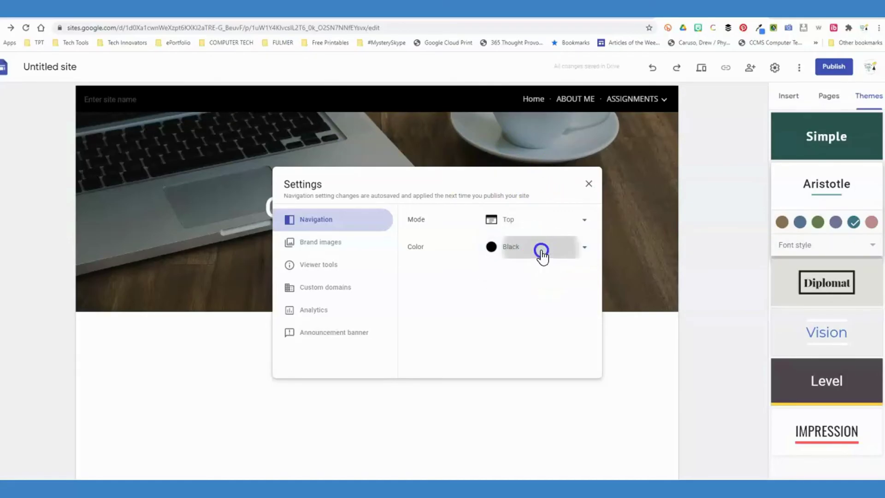
left_click(539, 225)
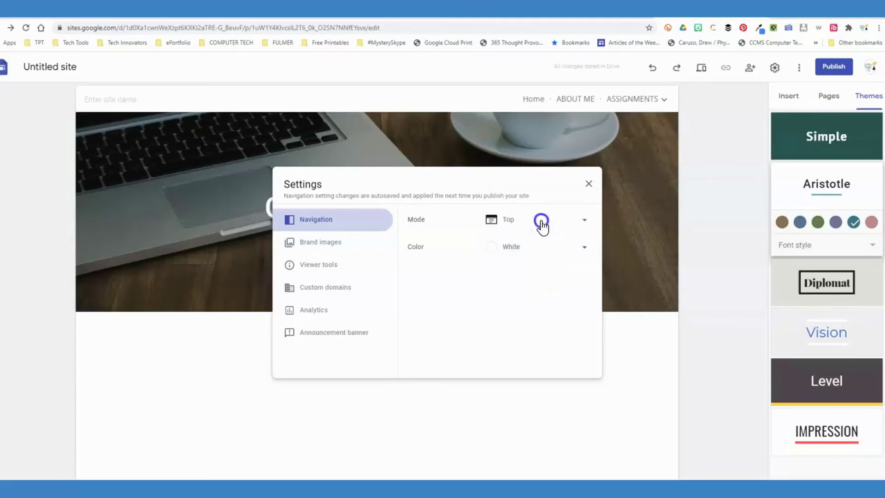
Try switching the navigation mode to a side menu.
left_click(542, 224)
left_click(544, 244)
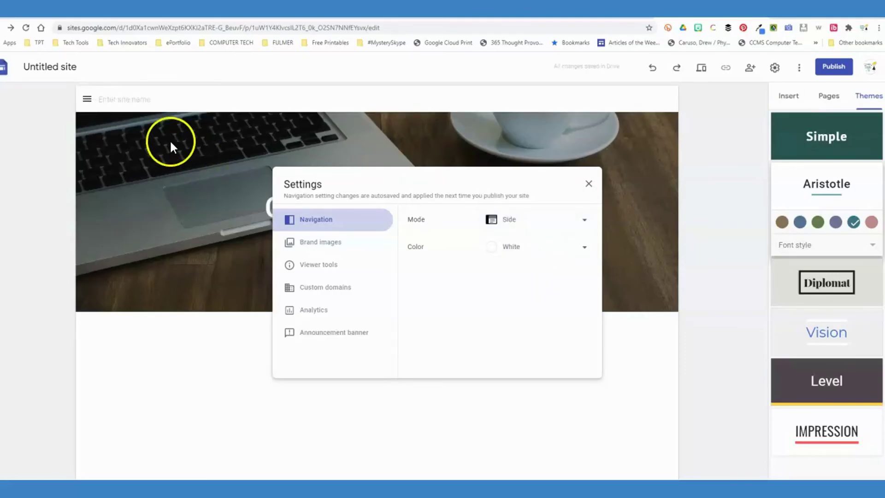
left_click(523, 223)
Set navigation back to Top, then open Brand images and start a logo upload.
left_click(525, 196)
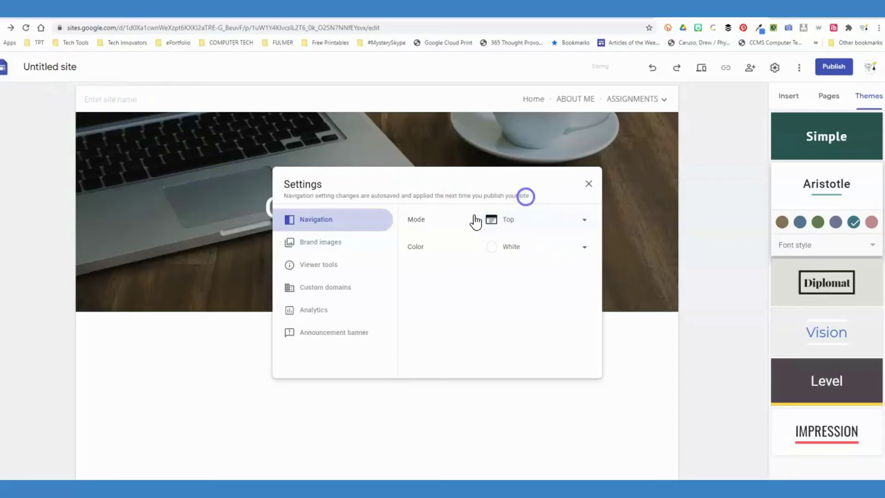
left_click(350, 245)
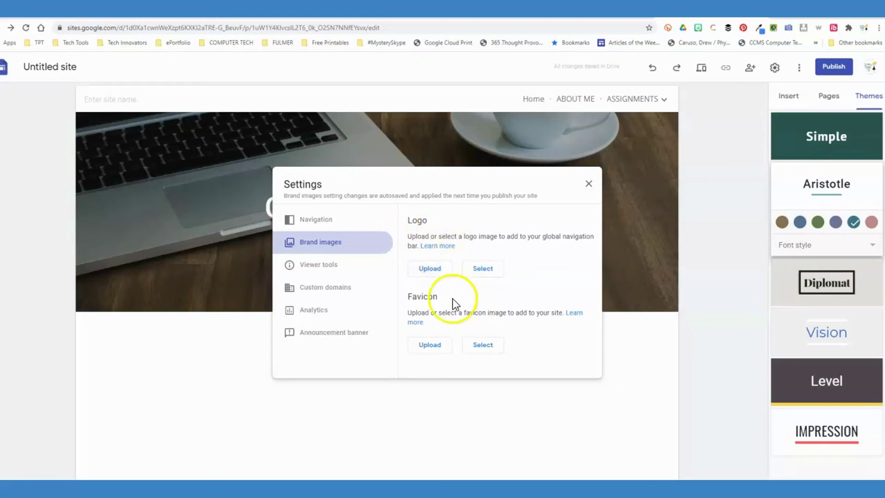
left_click(423, 269)
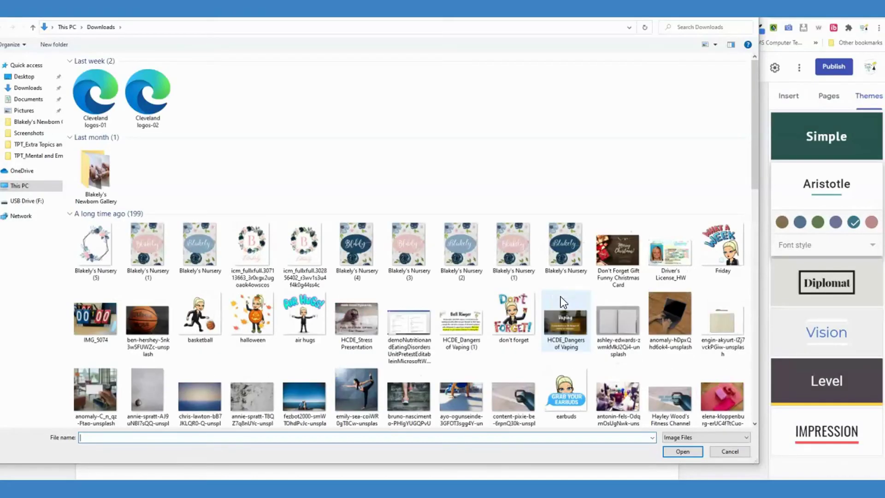
Select the basketball image in Downloads as the logo file.
left_click(194, 313)
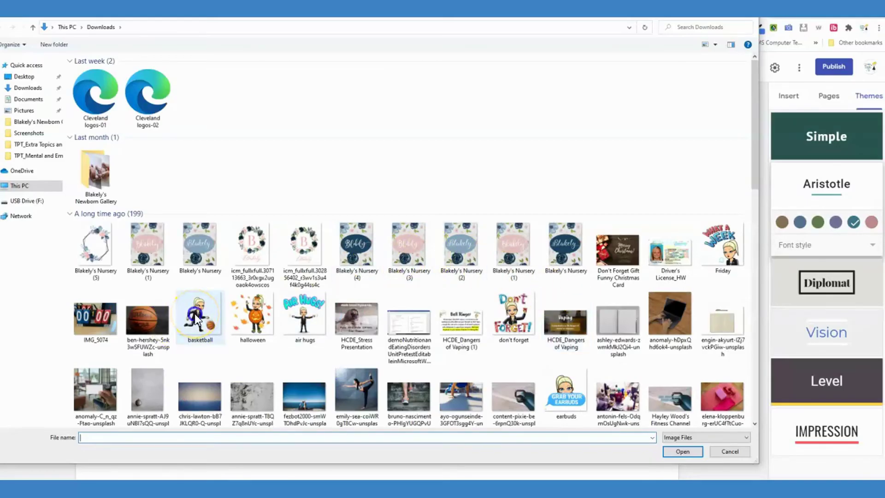
left_click(677, 450)
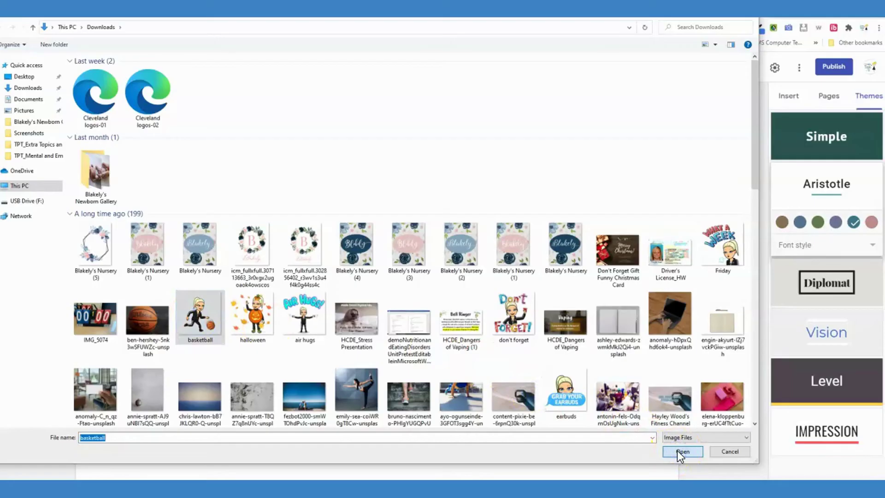
Upload the basketball image as the site logo and click into its Alt text box.
left_click(686, 452)
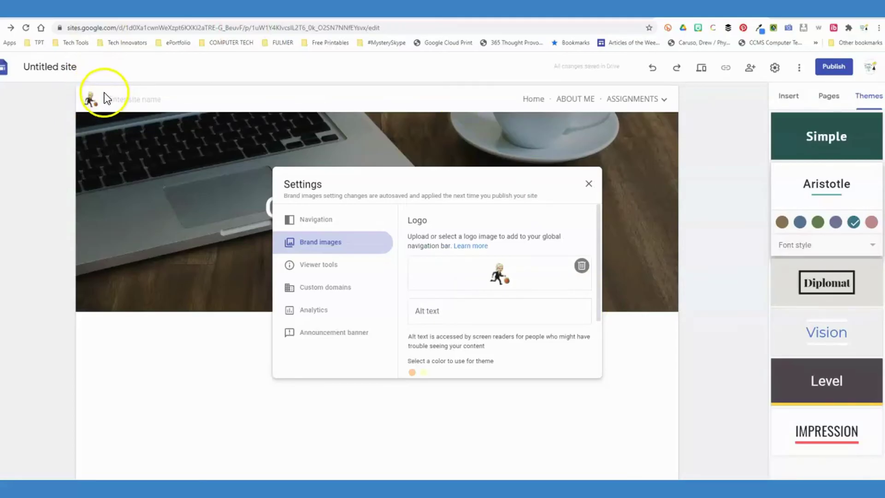
scroll(471, 290, "down", 2)
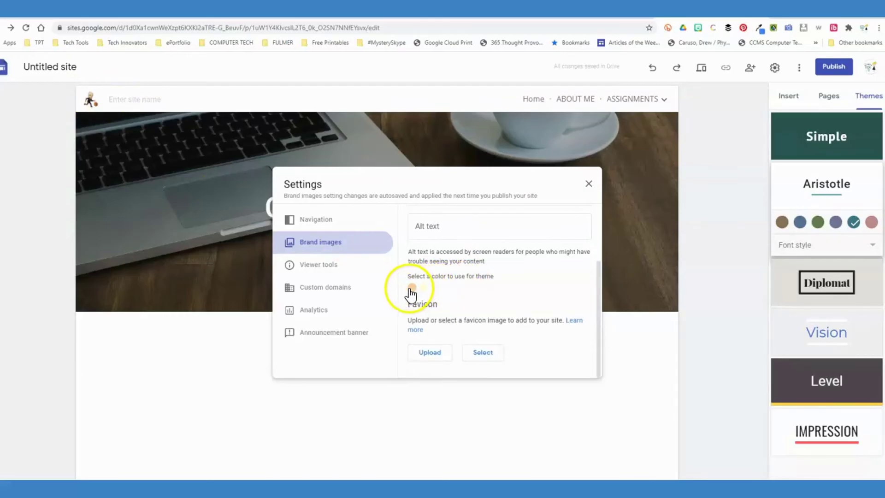
scroll(452, 285, "up", 1)
scroll(452, 285, "up", 2)
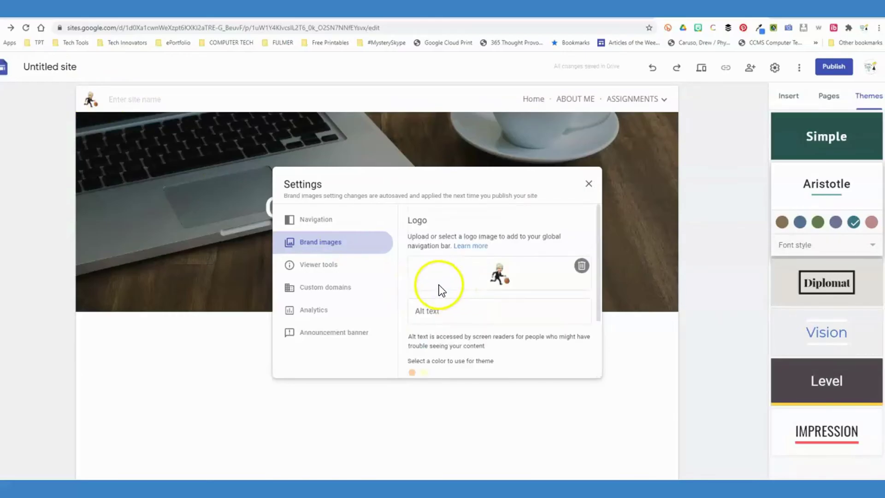
left_click(437, 310)
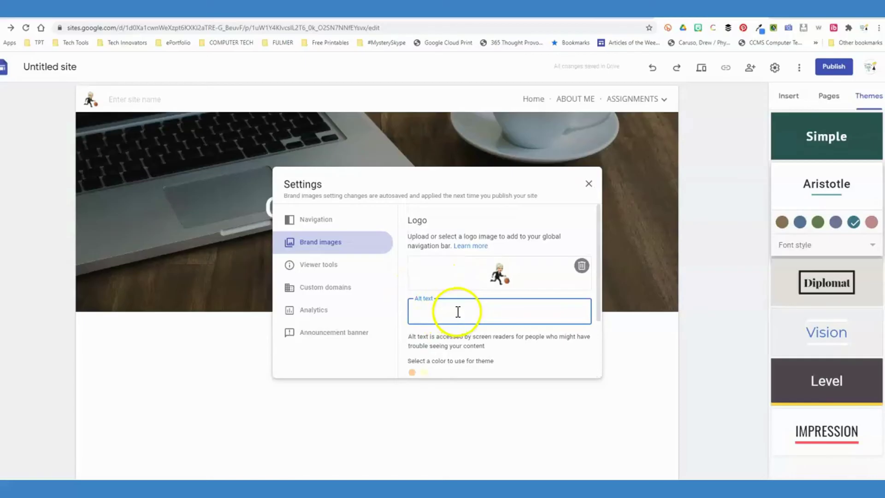
scroll(458, 314, "down", 2)
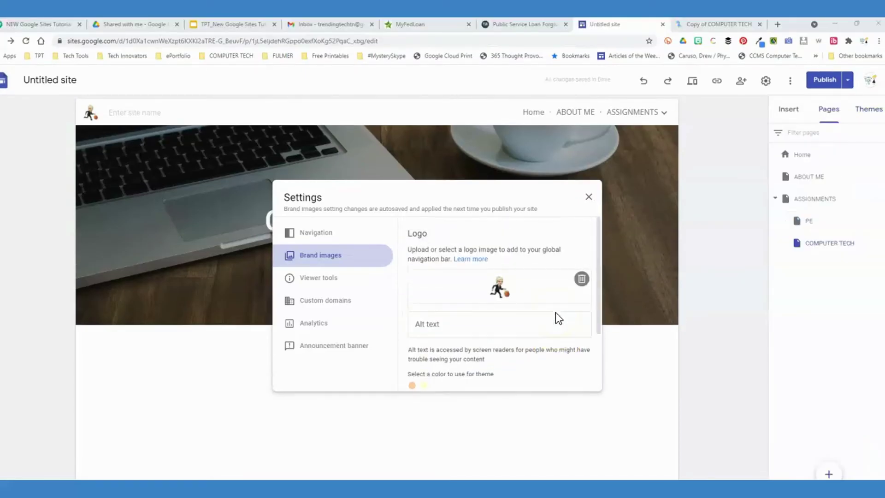
scroll(555, 311, "down", 3)
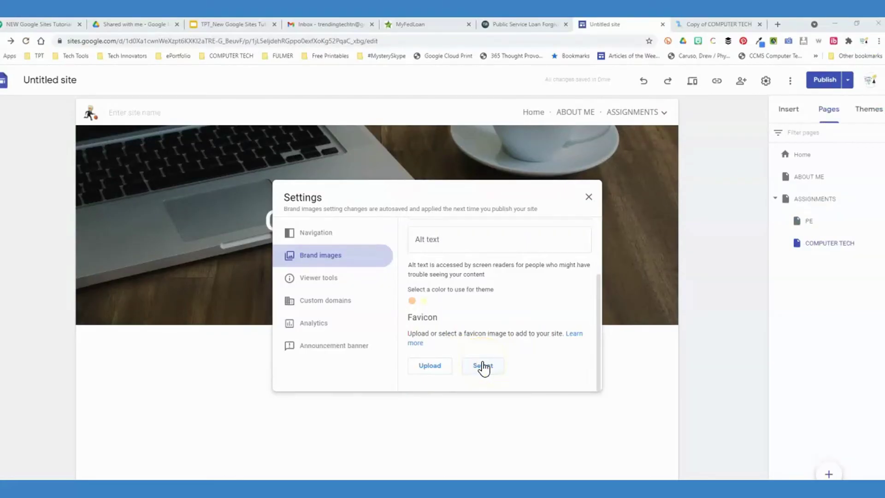
Insert the blue dinosaur image from Google Drive as the favicon and close Settings.
left_click(482, 366)
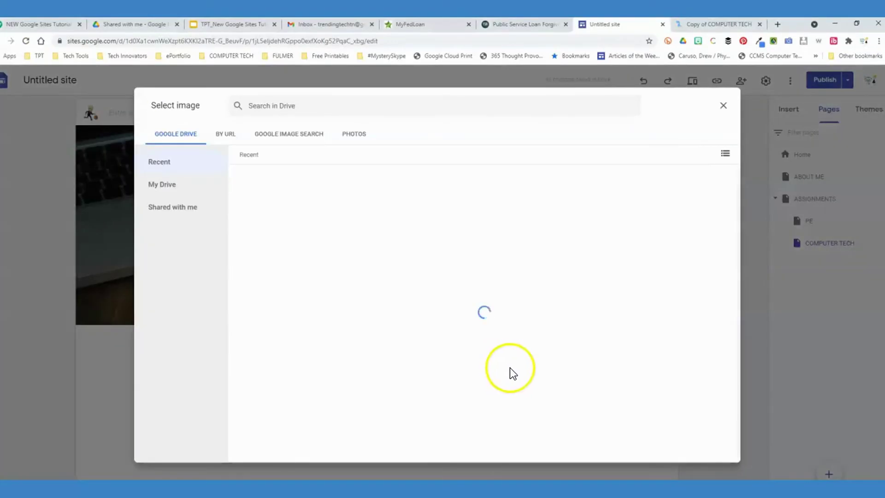
scroll(510, 367, "down", 3)
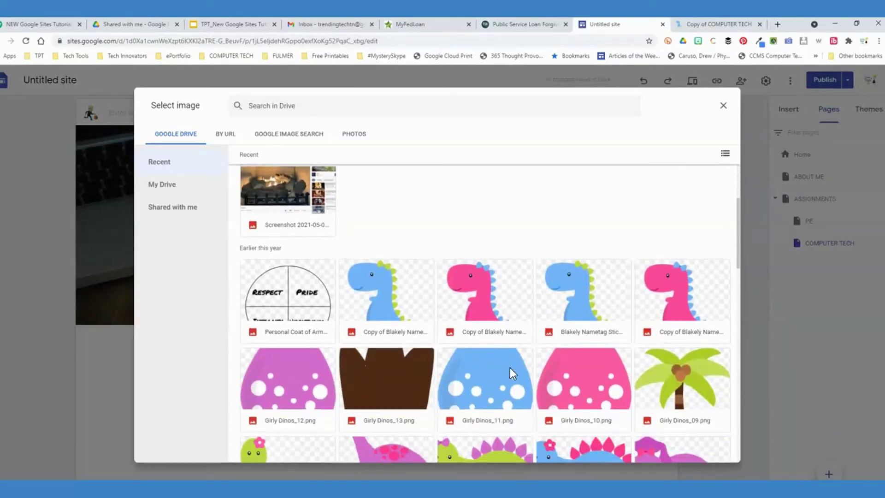
left_click(395, 306)
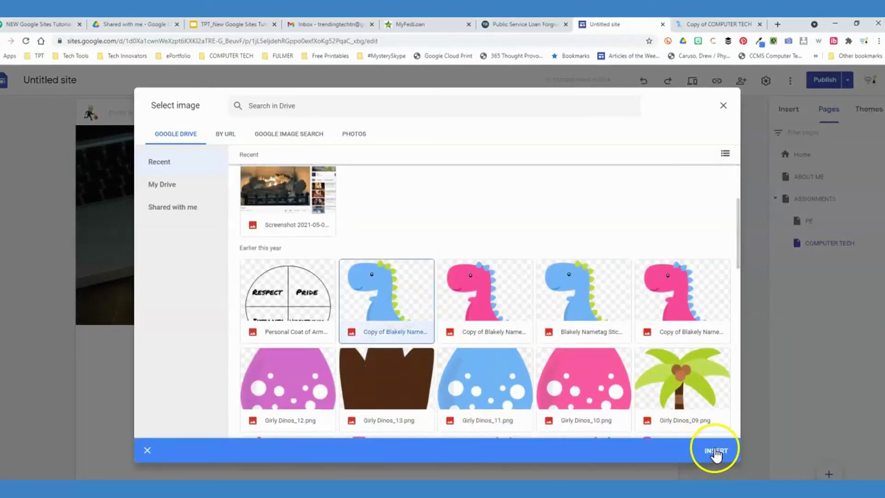
left_click(716, 452)
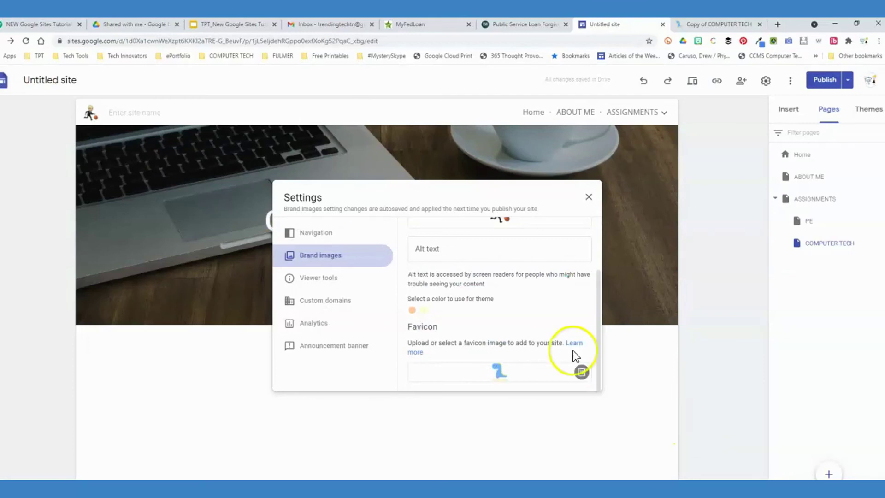
scroll(548, 320, "up", 2)
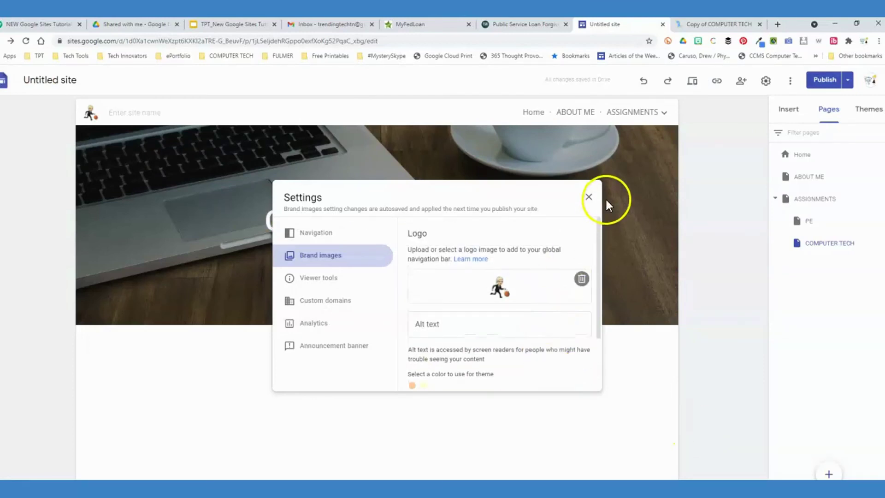
left_click(589, 197)
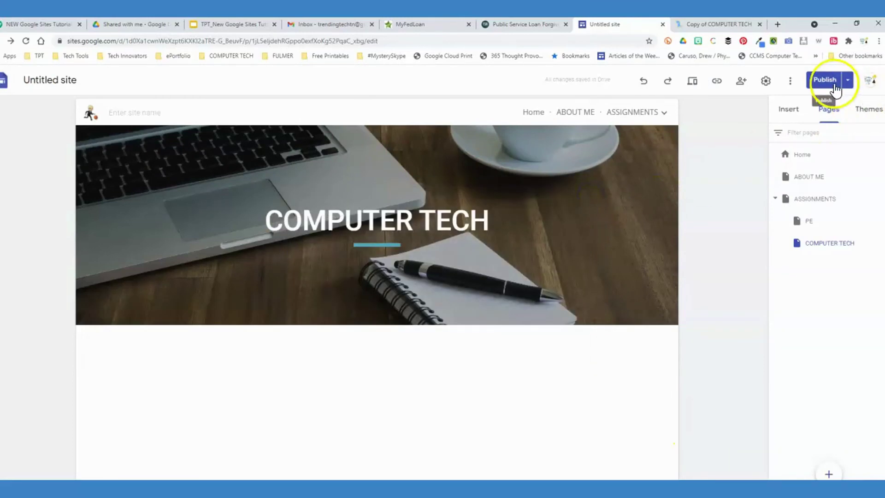
Publish the pending changes, then preview the site and compare it with the published tab.
left_click(825, 80)
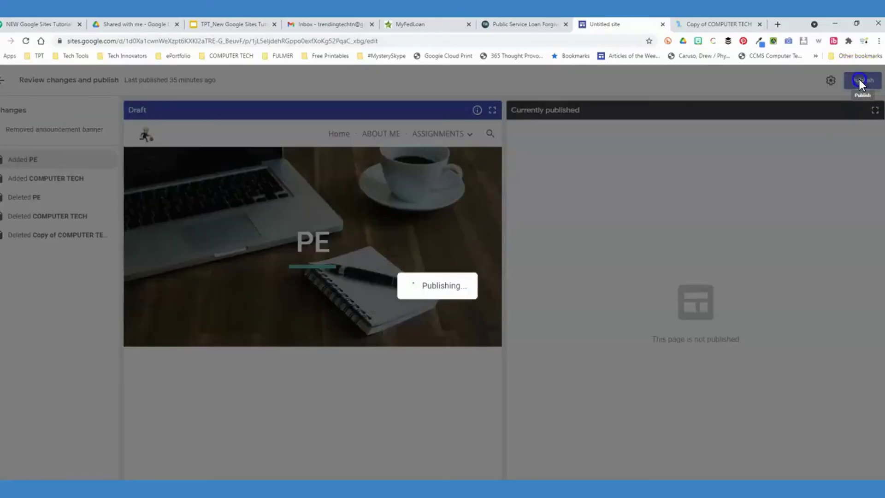
left_click(859, 80)
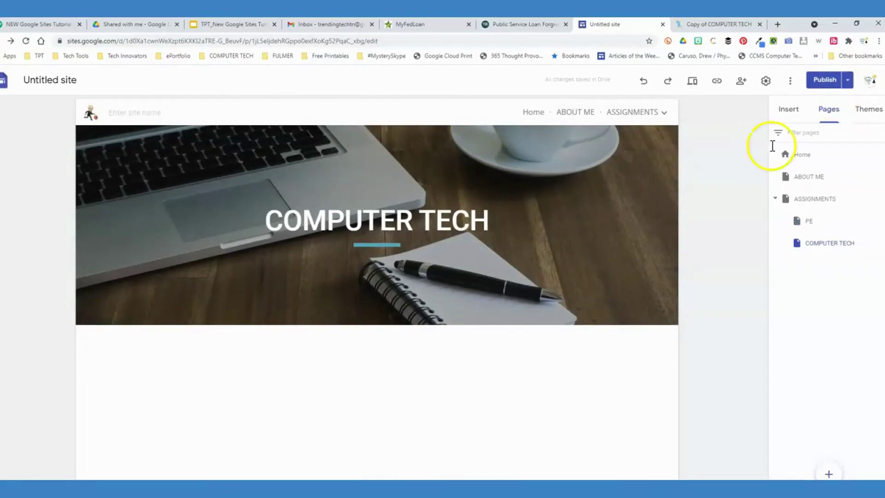
left_click(696, 86)
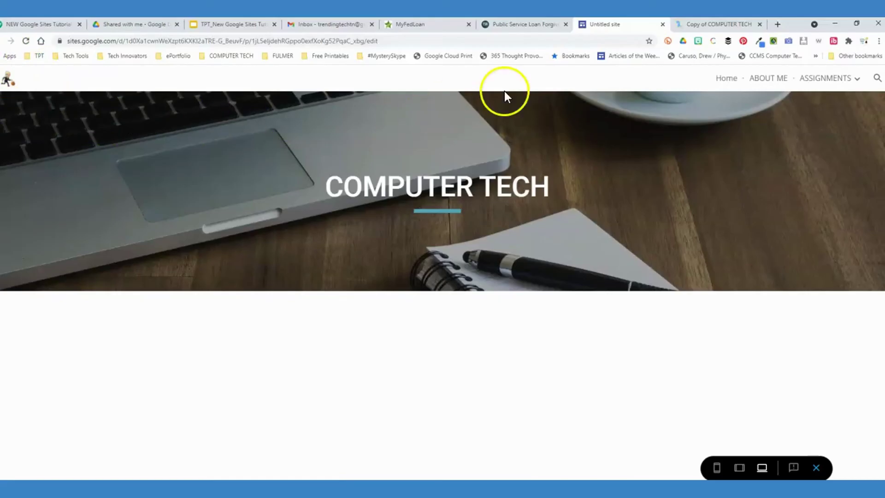
left_click(706, 24)
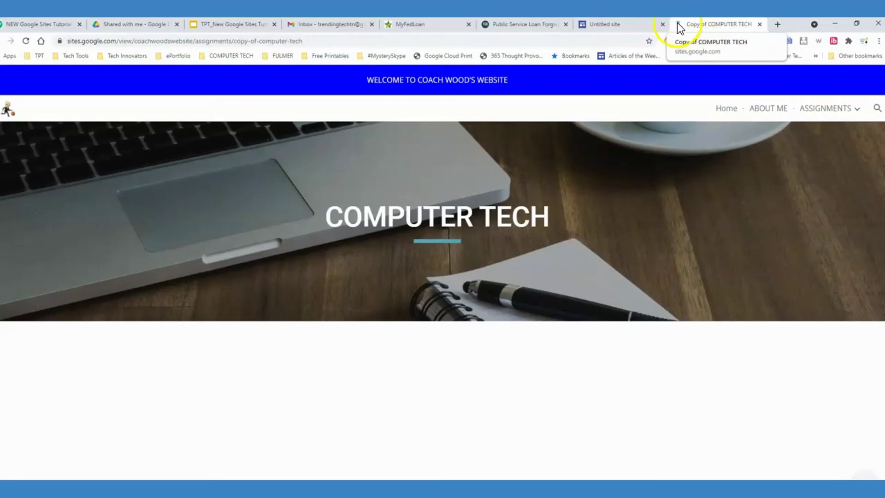
left_click(618, 26)
Exit preview, browse Viewer tools, Custom domains and Analytics settings, then open Announcement banner.
left_click(817, 468)
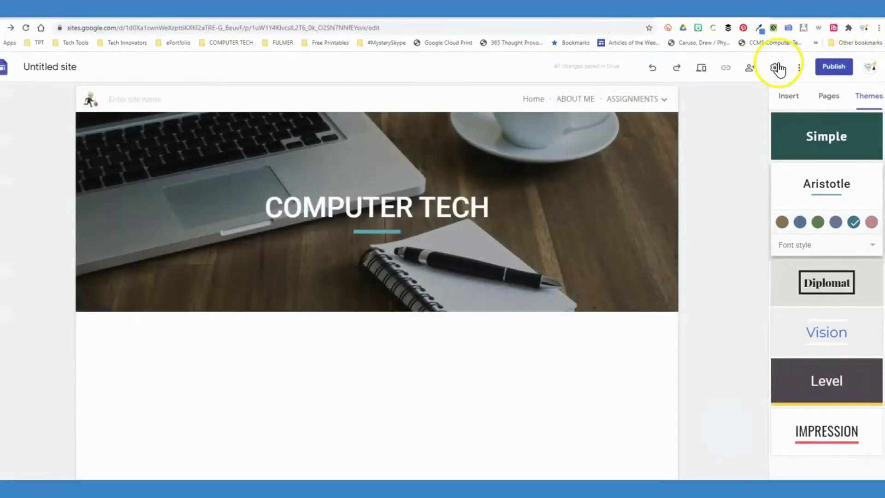
left_click(774, 67)
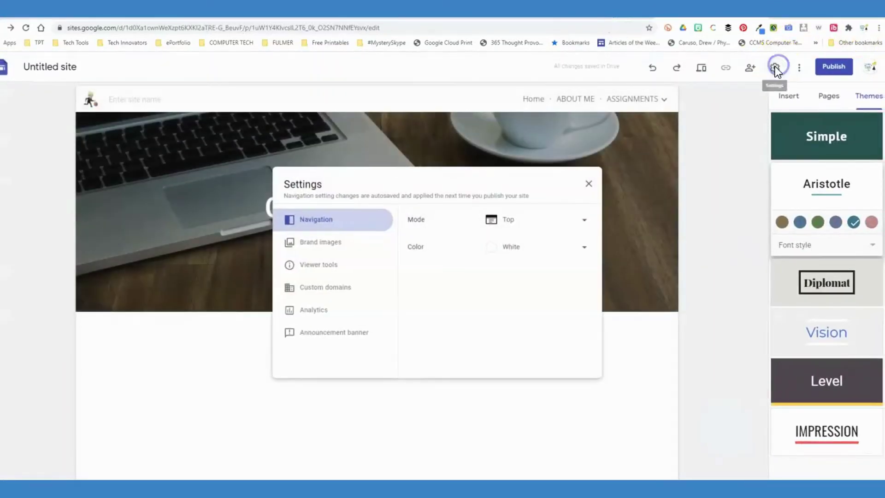
left_click(323, 276)
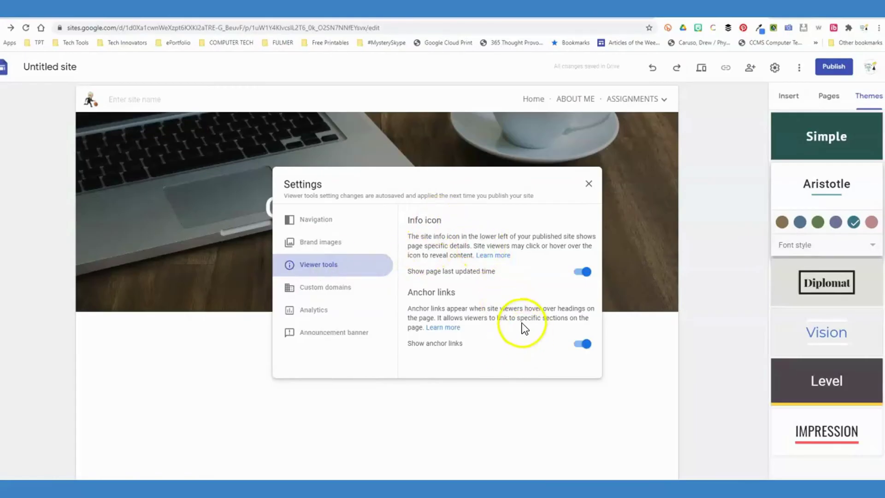
left_click(357, 293)
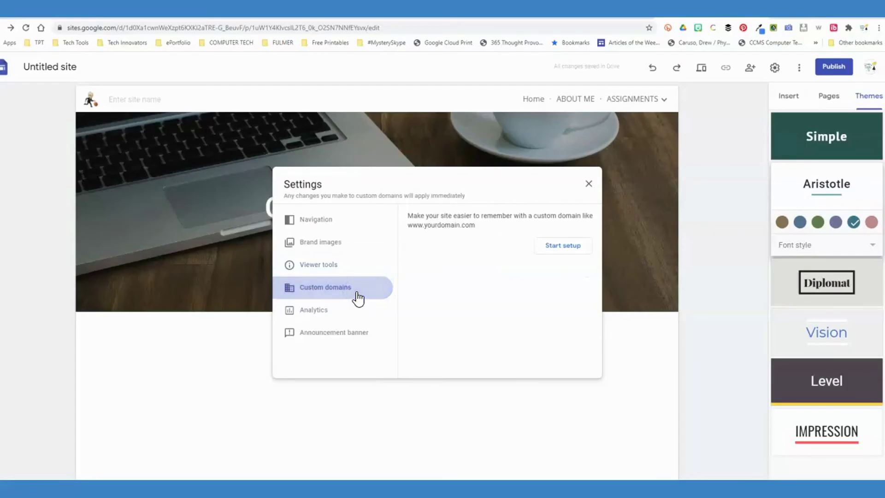
left_click(347, 270)
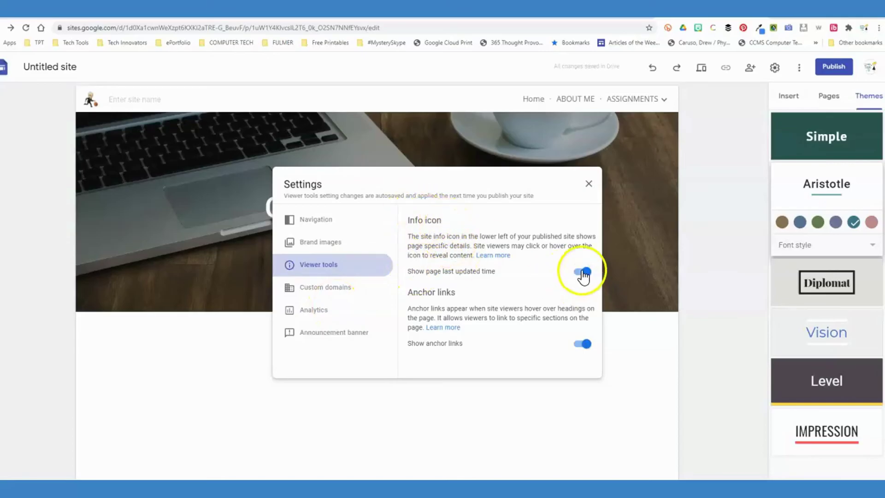
left_click(333, 318)
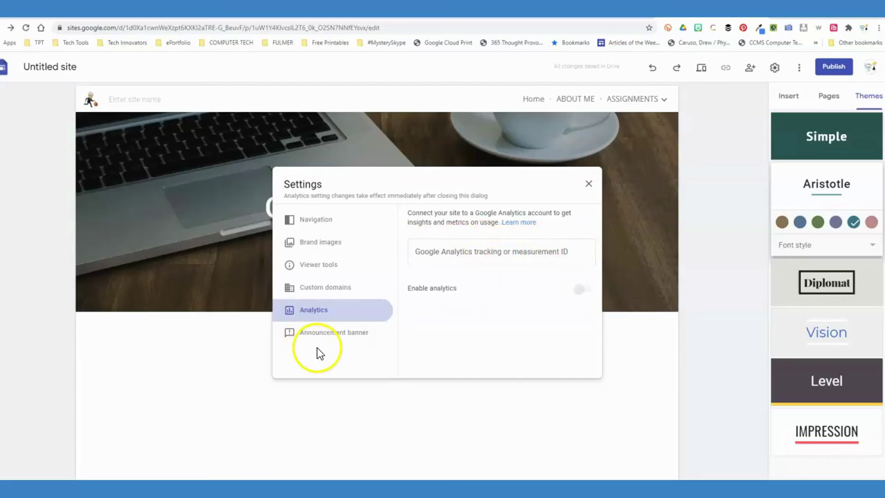
left_click(323, 334)
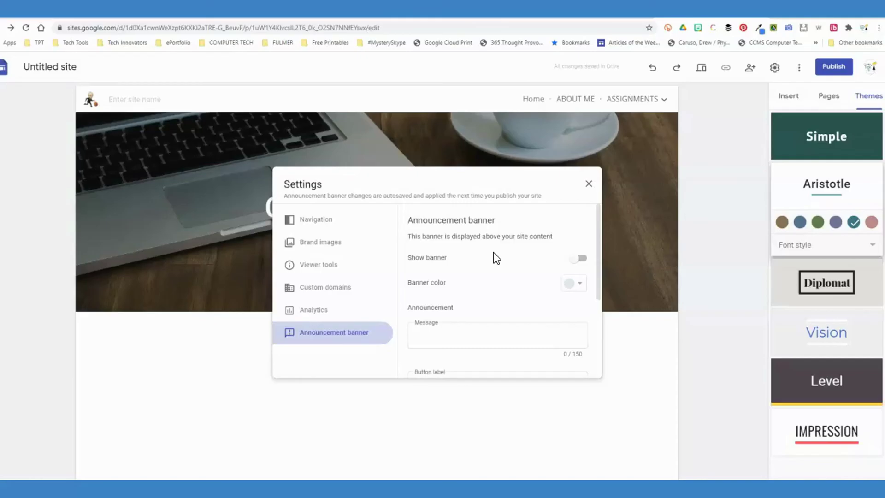
Turn on the announcement banner with the message 'WELCOME TO COACH WOOD'S WEBSITE'.
left_click(577, 259)
left_click(514, 339)
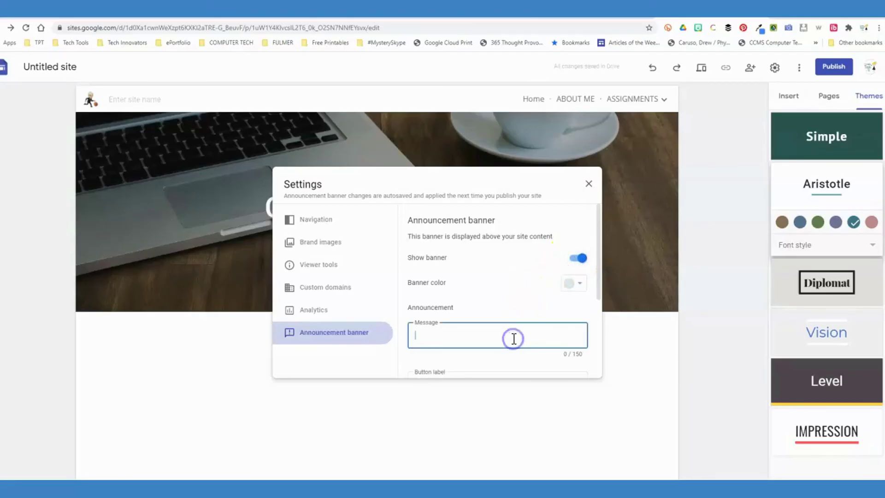
scroll(513, 343, "down", 3)
scroll(512, 341, "up", 3)
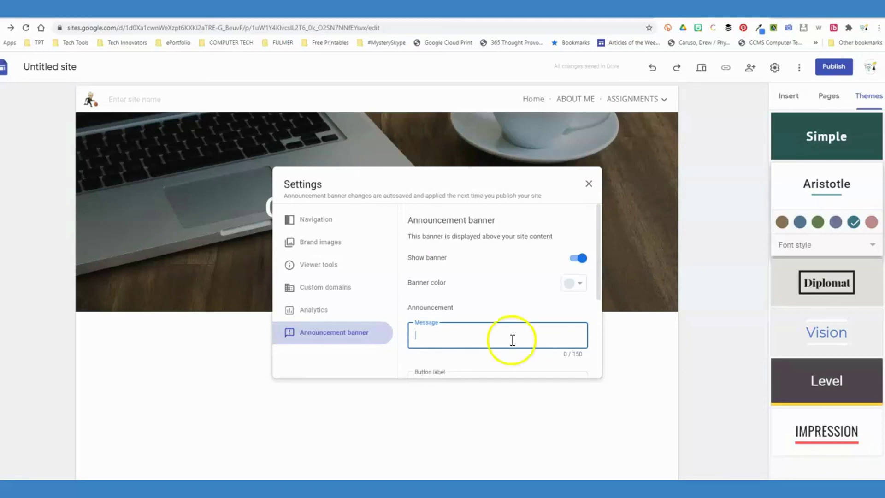
left_click(517, 340)
type("wELC")
key("BackSpace")
key("BackSpace")
key("BackSpace")
key("BackSpace")
type("WELC")
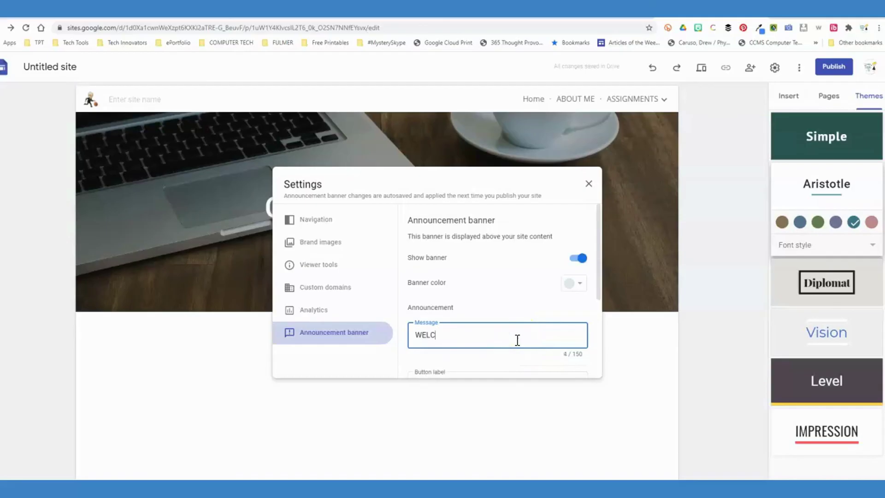
type("OME TO COACH WOOD'S WEBSITE")
Make the banner colour blue and close Settings.
left_click(581, 279)
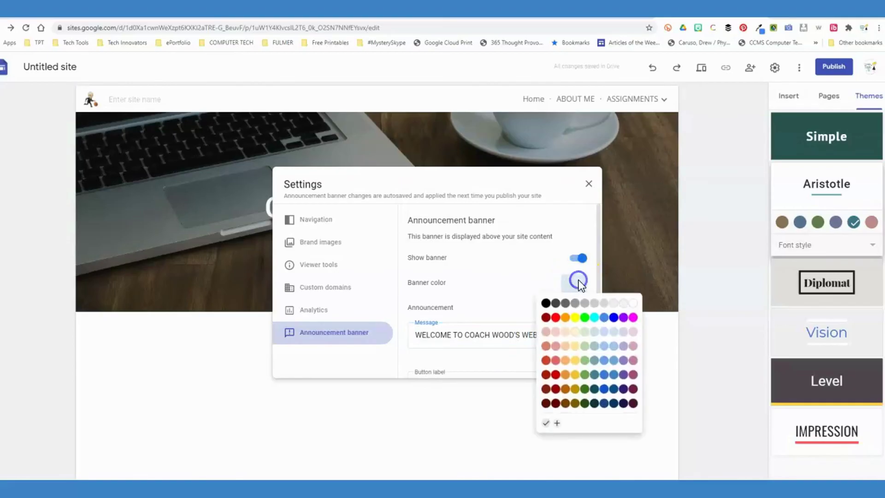
left_click(614, 317)
scroll(535, 308, "down", 3)
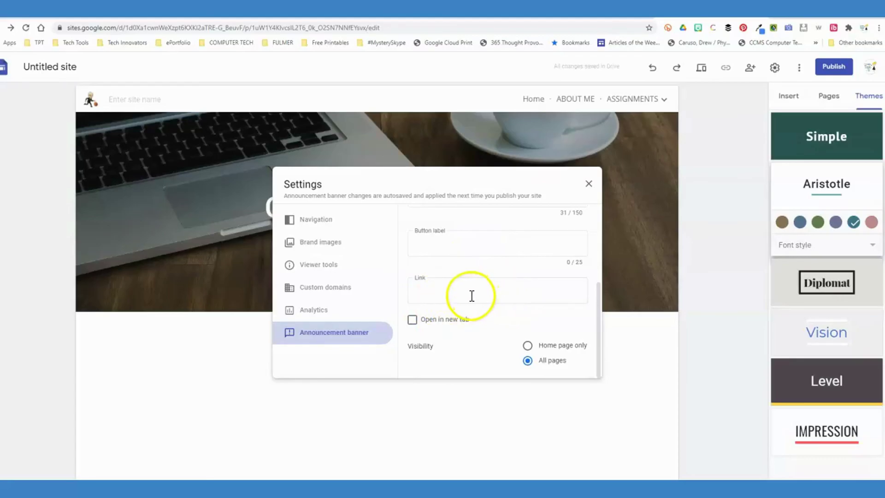
scroll(507, 300, "up", 3)
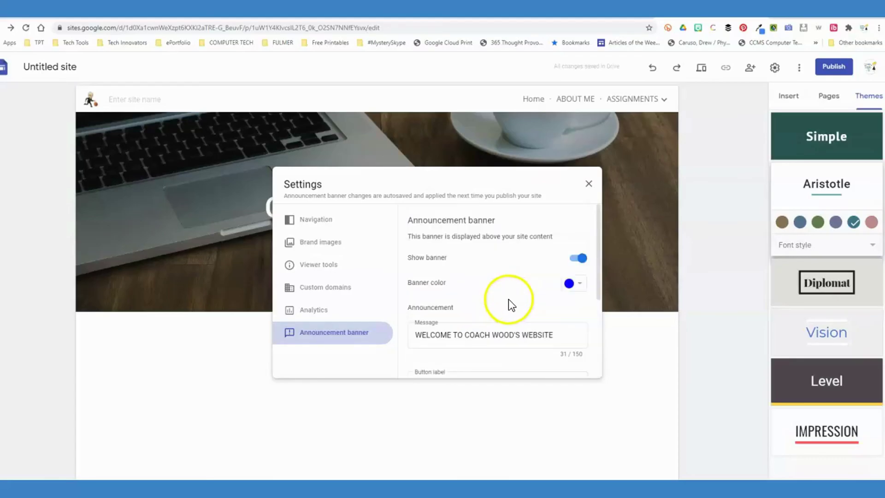
left_click(589, 185)
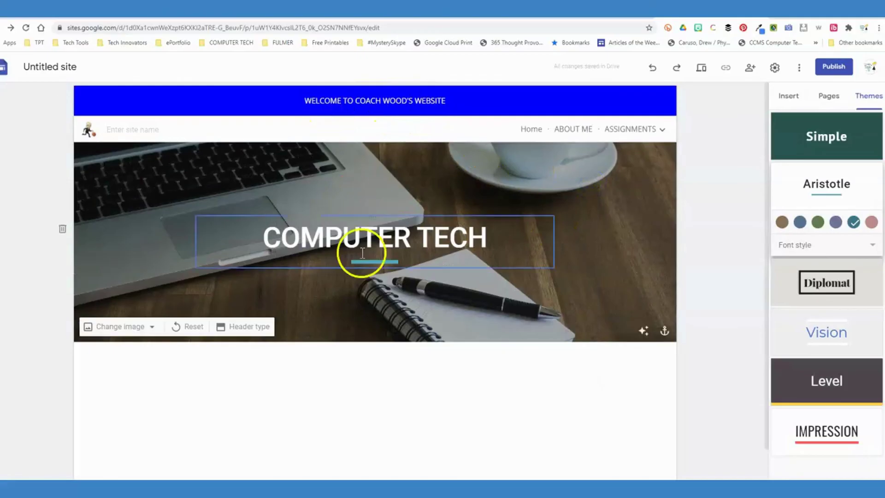
Enter 'coachwoodswebsite' as the site's web address in the Publish dialog.
left_click(830, 69)
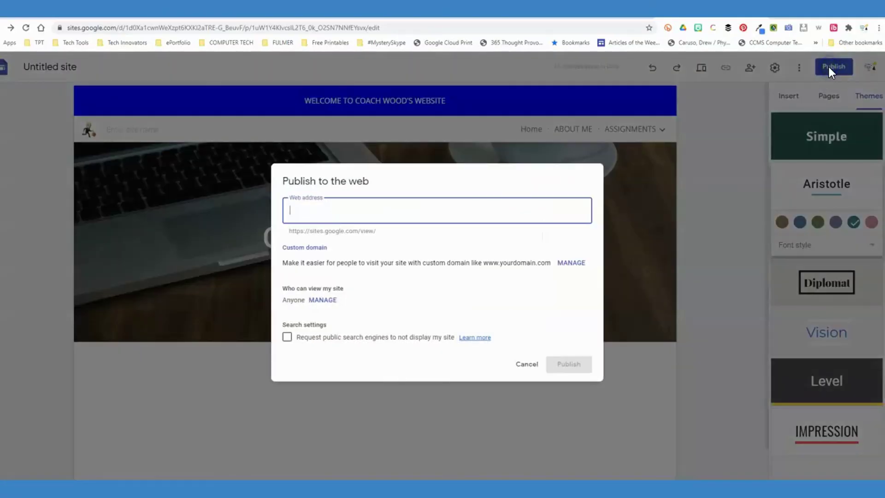
left_click(411, 211)
type("c")
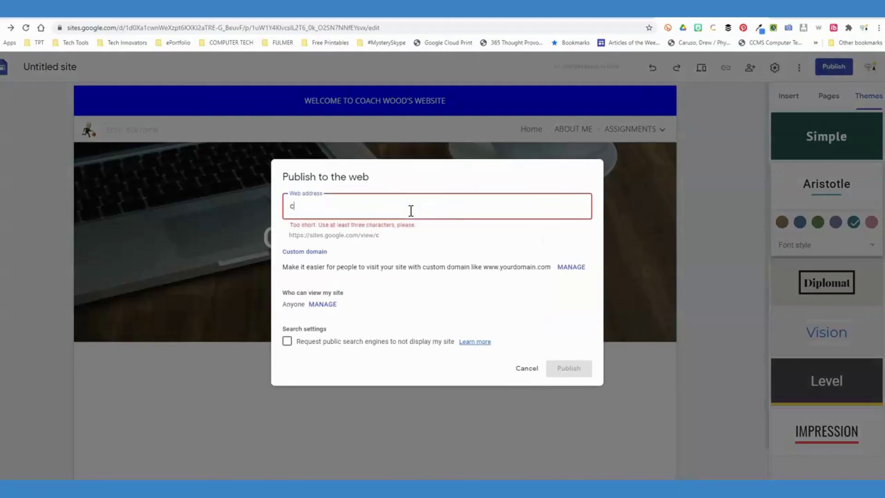
type("oachwoodsw")
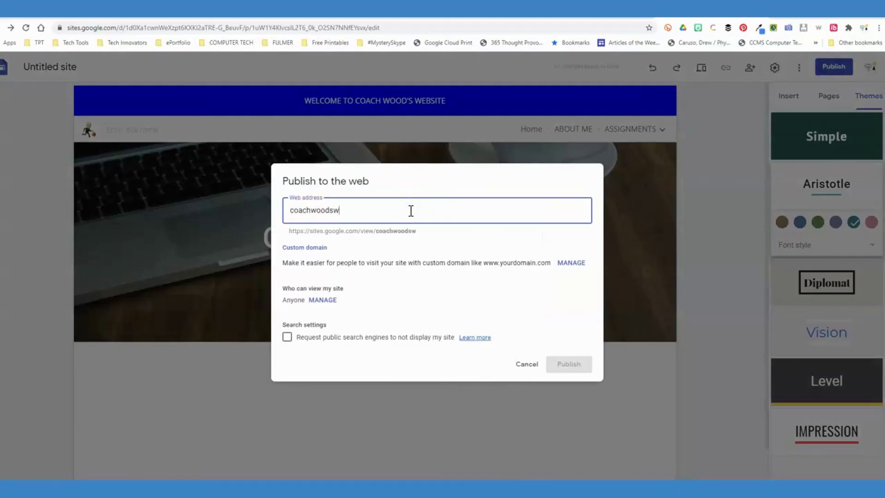
type("ebsite")
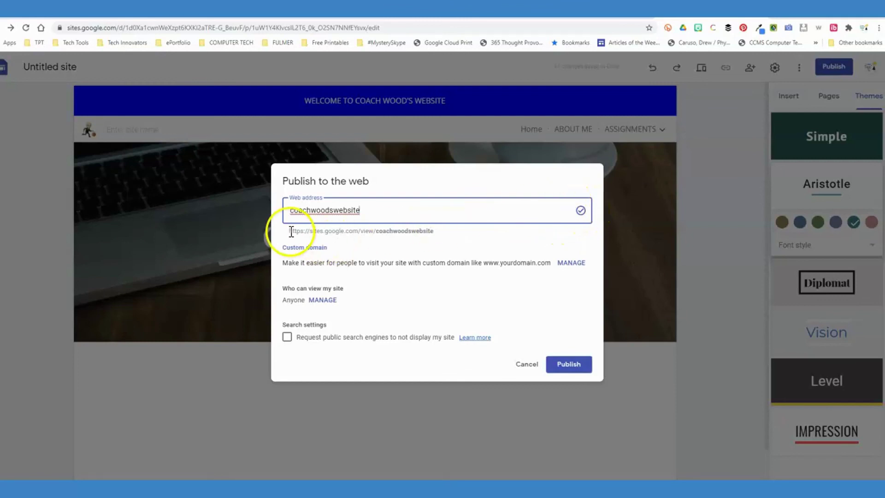
left_click_drag(289, 231, 383, 234)
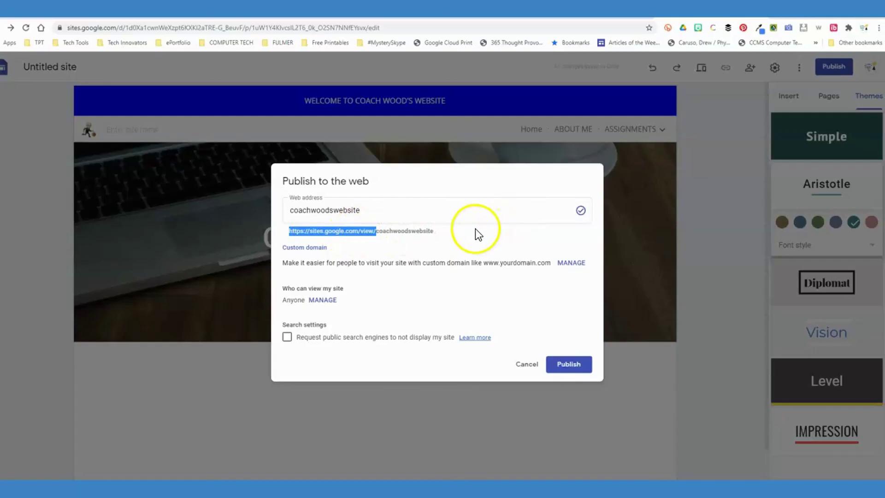
left_click(380, 286)
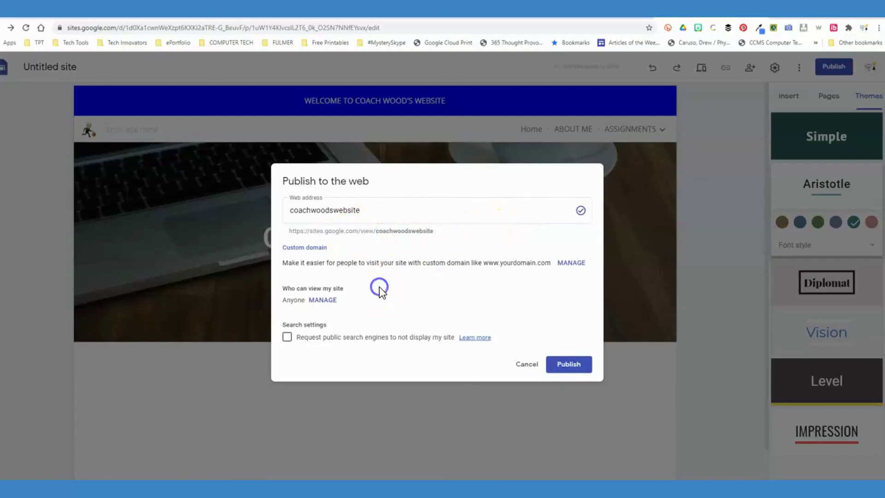
Check link access settings, keep the site visible to search engines, and publish it.
left_click(321, 302)
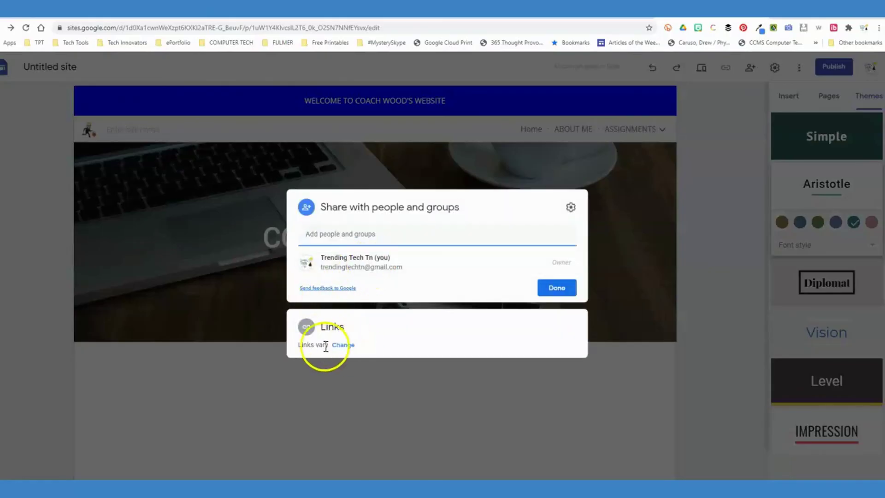
left_click(343, 346)
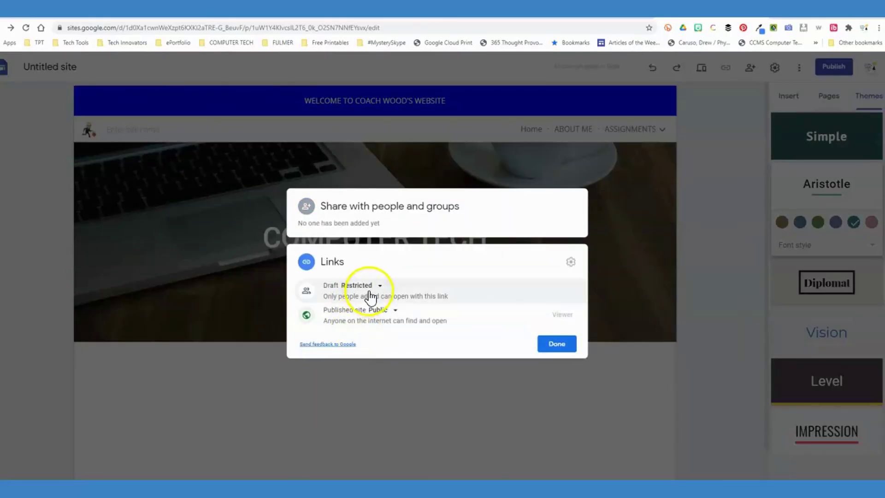
left_click(556, 347)
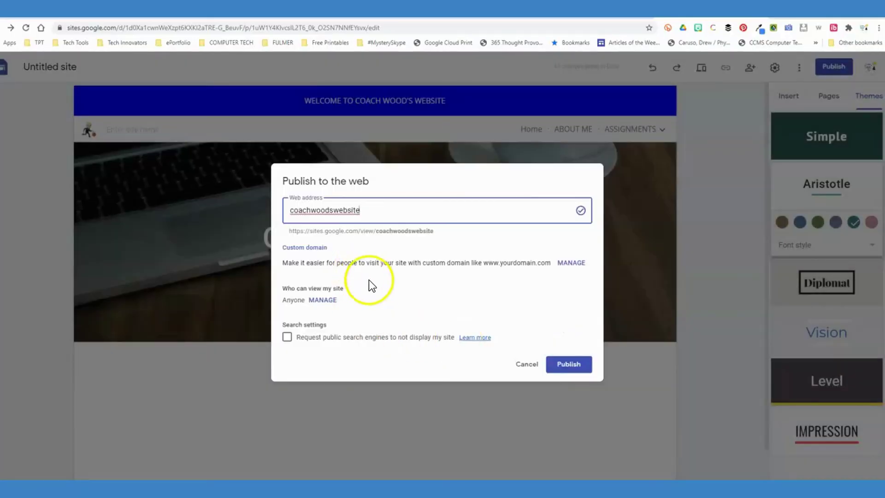
left_click(288, 339)
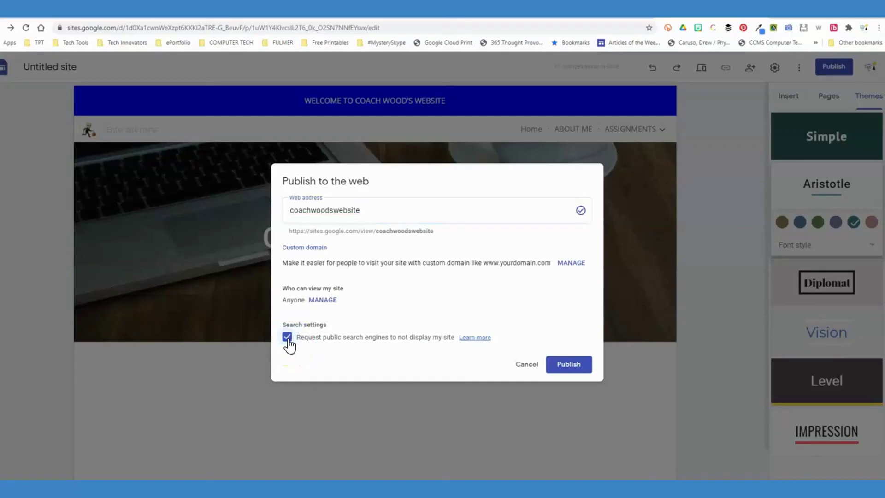
left_click(287, 338)
left_click(568, 364)
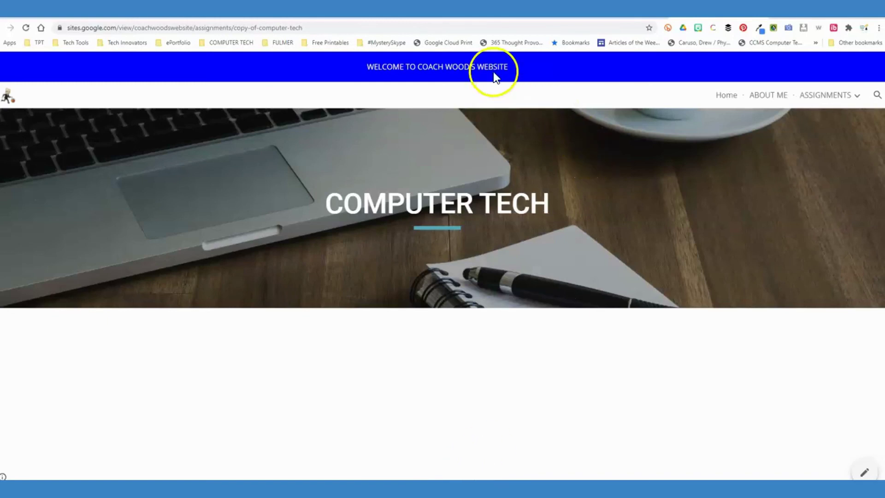
View the live coachwoodswebsite page with its blue welcome banner above the COMPUTER TECH header.
left_click(568, 203)
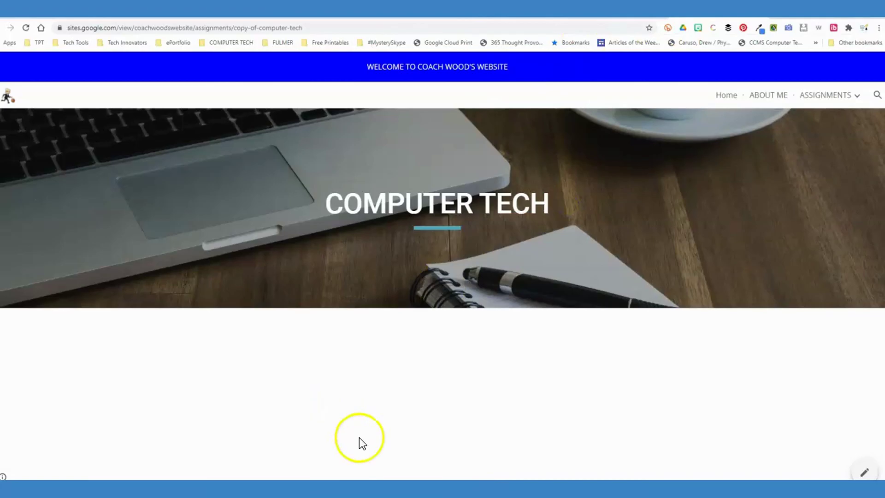